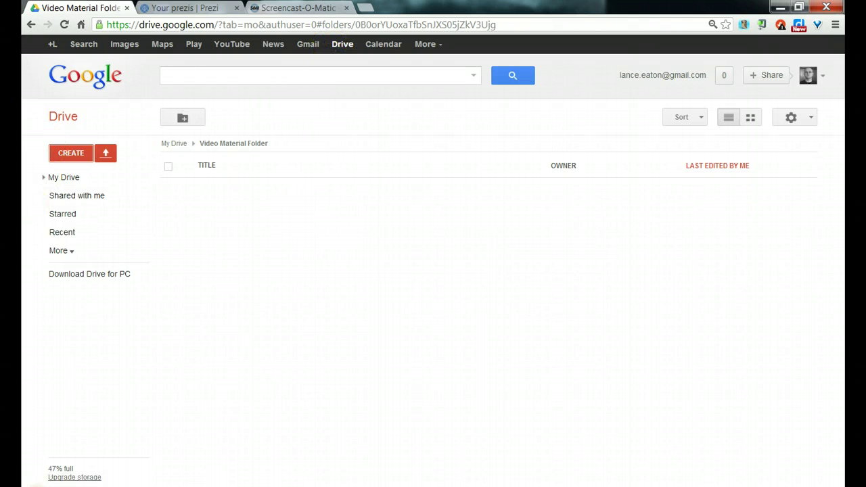
Create a new presentation in the Video Material Folder using the Simple Light theme.
{"action": "left_click", "coordinate": [64, 153]}
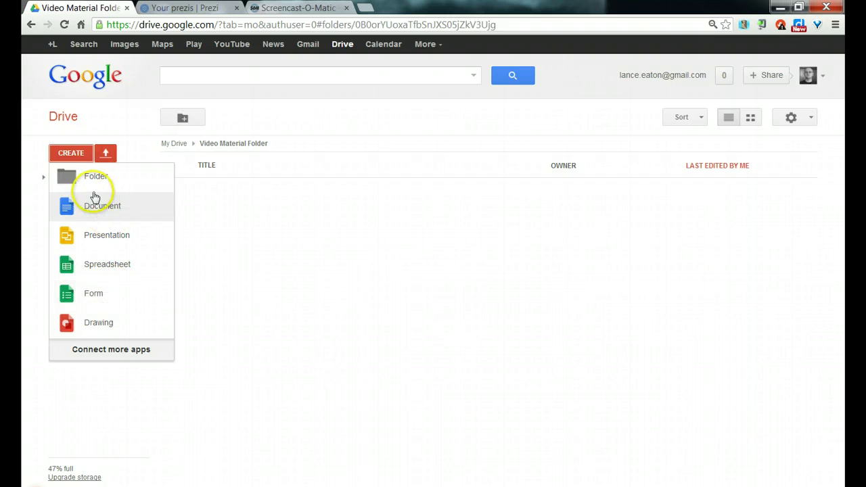
{"action": "left_click", "coordinate": [102, 246]}
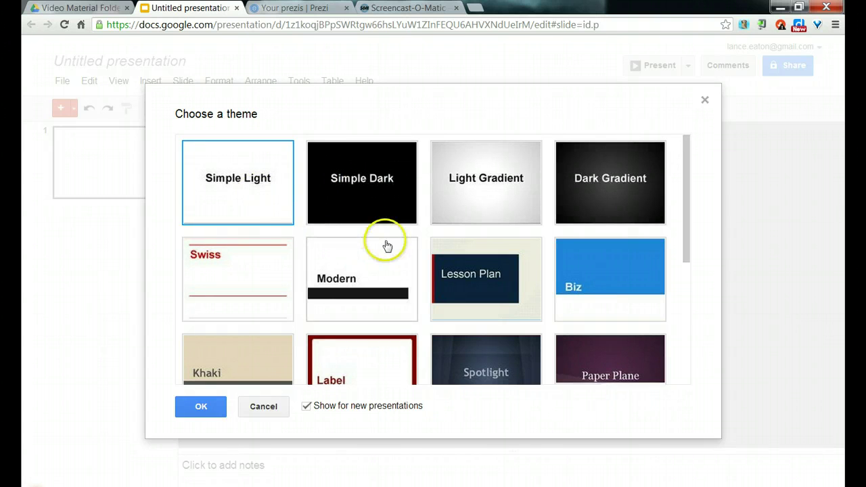
{"action": "scroll", "coordinate": [390, 247], "scroll_direction": "down", "scroll_amount": 2}
{"action": "scroll", "coordinate": [391, 247], "scroll_direction": "down", "scroll_amount": 2}
{"action": "scroll", "coordinate": [391, 248], "scroll_direction": "up", "scroll_amount": 4}
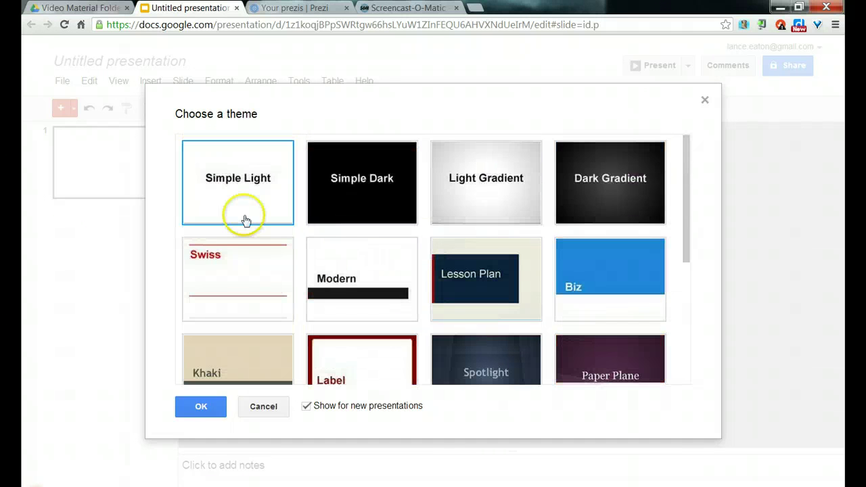
{"action": "left_click", "coordinate": [203, 400]}
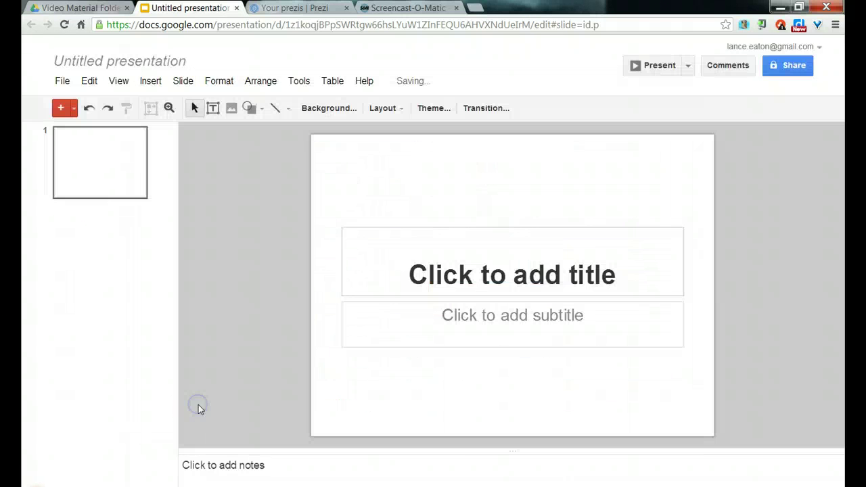
Rename the untitled presentation as "My Awesome Presentation".
{"action": "left_click", "coordinate": [102, 63]}
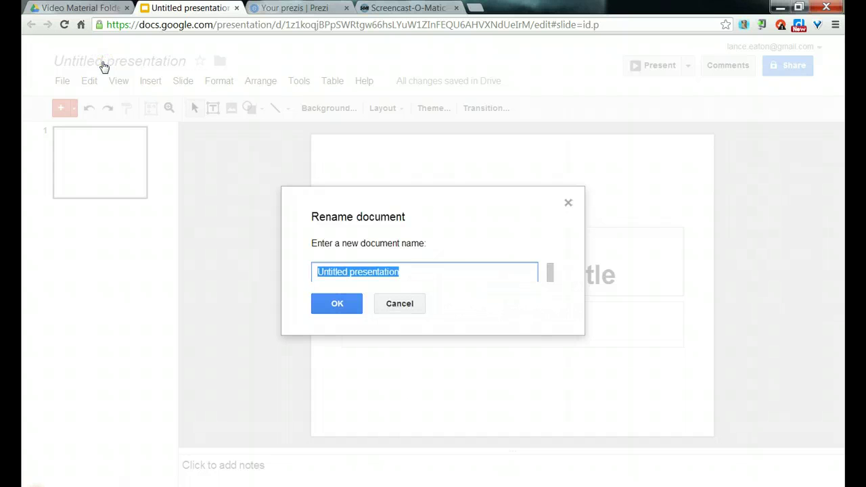
{"action": "type", "text": "My Awesome"}
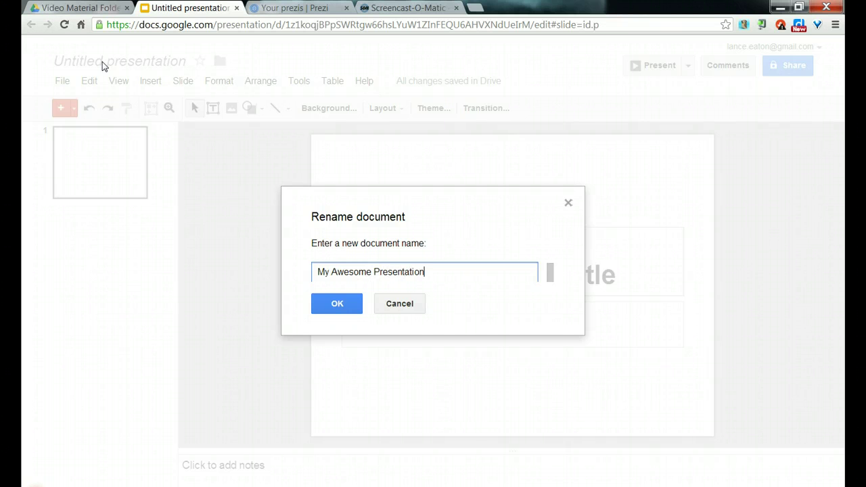
{"action": "key", "text": "Return"}
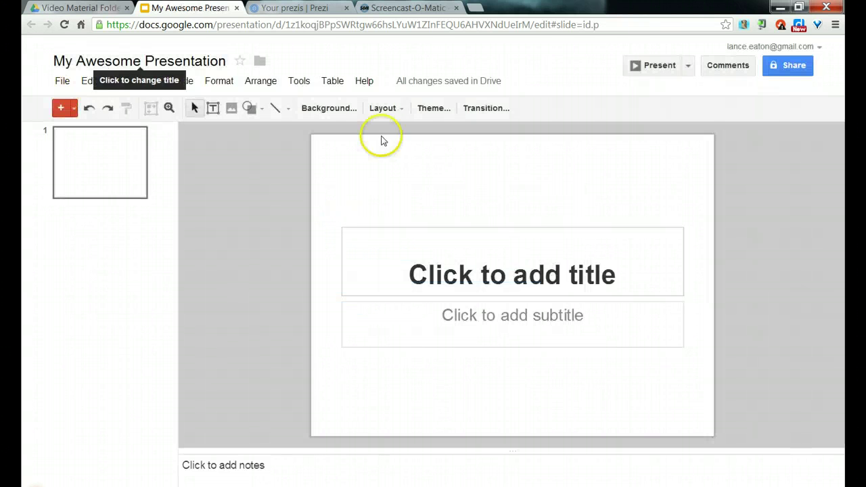
Enter "My AWESOME Presentation" as the title on the first slide.
{"action": "left_click", "coordinate": [467, 261]}
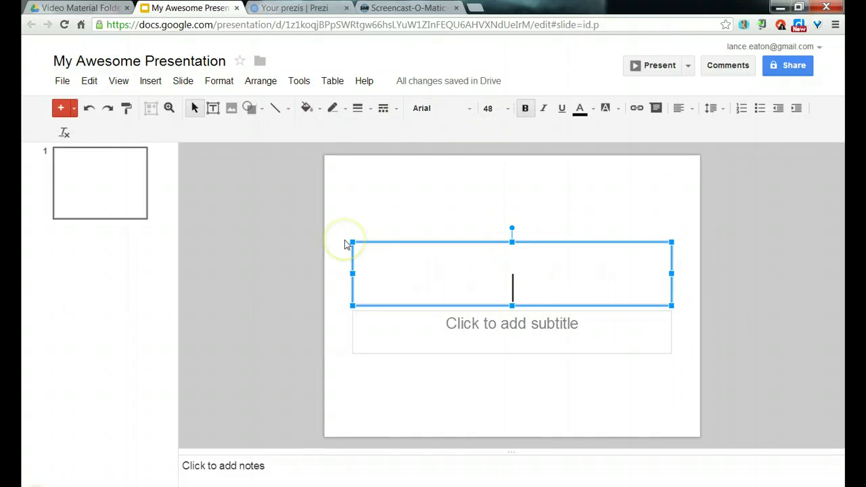
{"action": "type", "text": "My Awes"}
{"action": "key", "text": "BackSpace"}
{"action": "key", "text": "BackSpace"}
{"action": "key", "text": "BackSpace"}
{"action": "type", "text": "WESOME "}
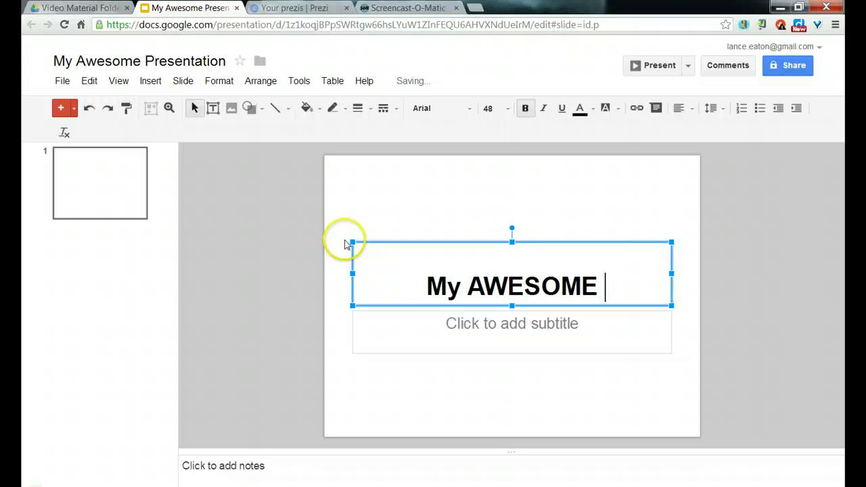
{"action": "type", "text": "Presentation"}
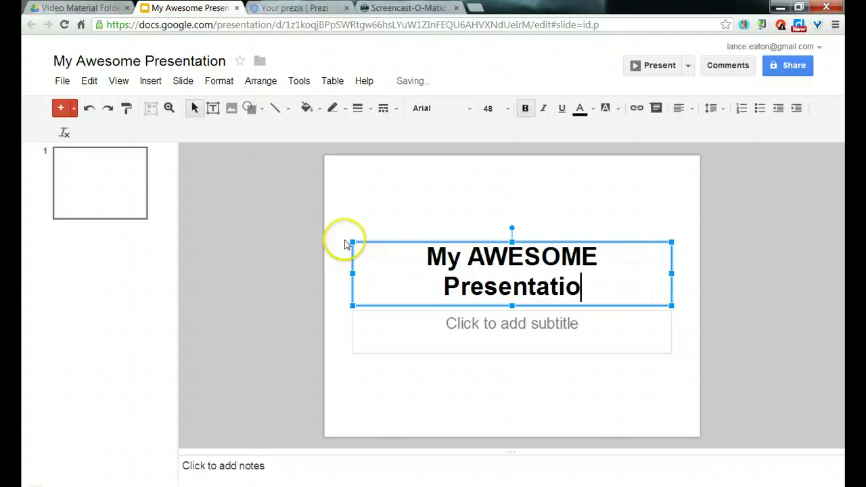
Enter "by Me...who else?" as the subtitle on the first slide.
{"action": "left_click", "coordinate": [533, 327]}
{"action": "type", "text": "by"}
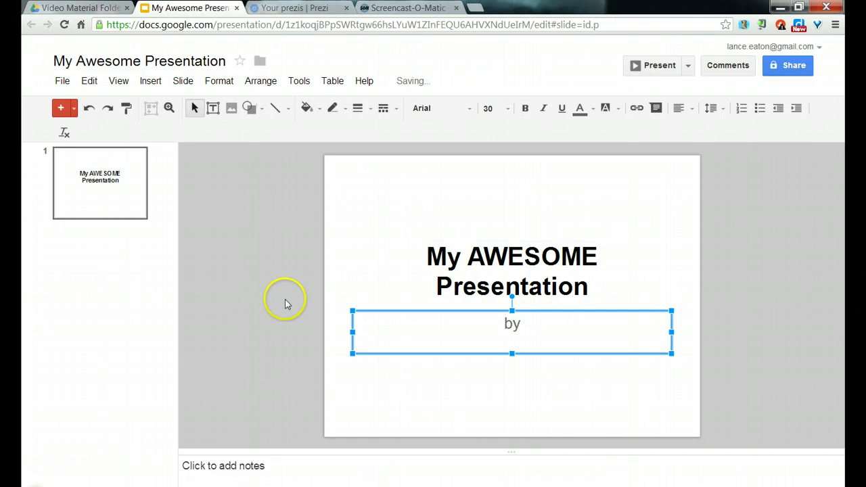
{"action": "type", "text": " Me...who else?"}
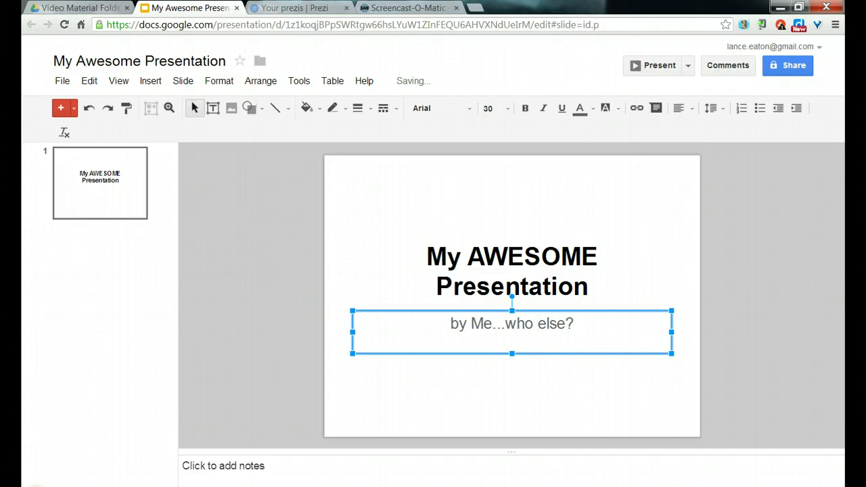
{"action": "left_click", "coordinate": [241, 224]}
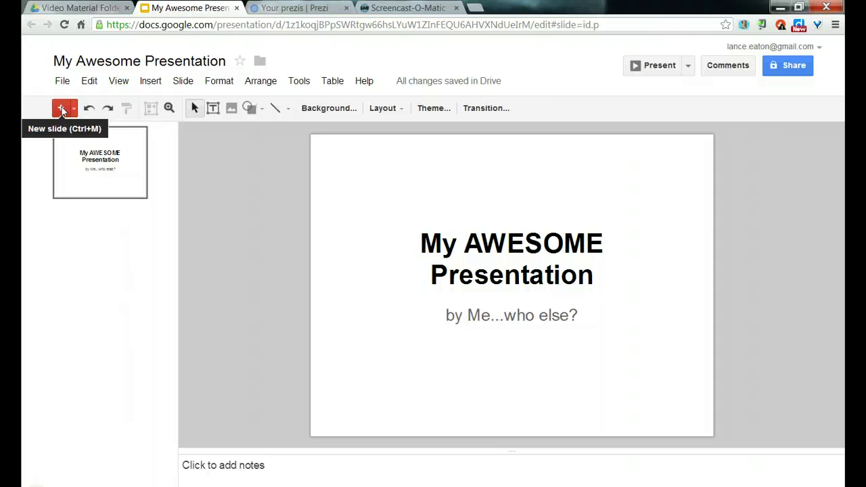
Add three new slides after the title slide.
{"action": "left_click", "coordinate": [61, 109]}
{"action": "left_click", "coordinate": [61, 109]}
{"action": "left_click", "coordinate": [60, 108]}
Upload 1896_telephone.jpg from Downloads onto slide 2 and enlarge the image to the full height of the slide.
{"action": "left_click", "coordinate": [93, 256]}
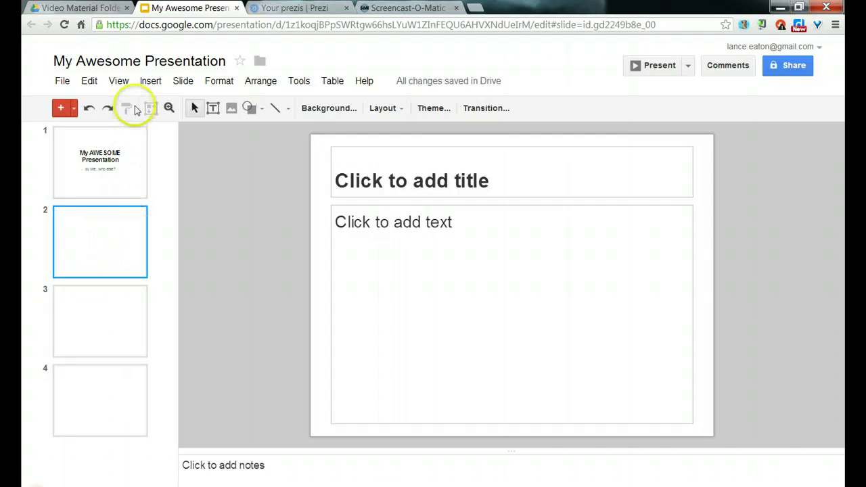
{"action": "left_click", "coordinate": [151, 82]}
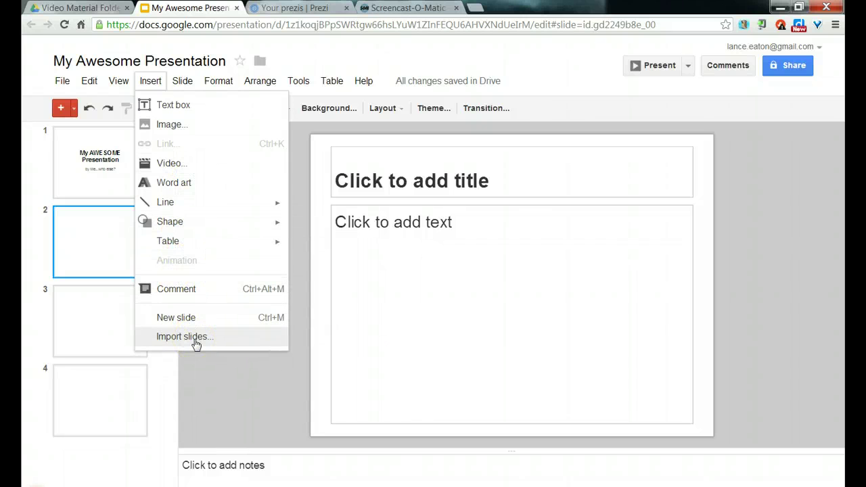
{"action": "left_click", "coordinate": [165, 124]}
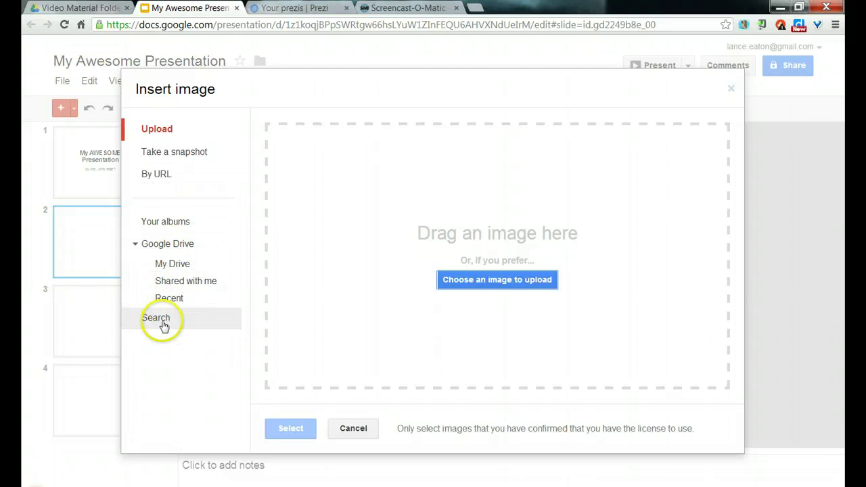
{"action": "left_click", "coordinate": [485, 285]}
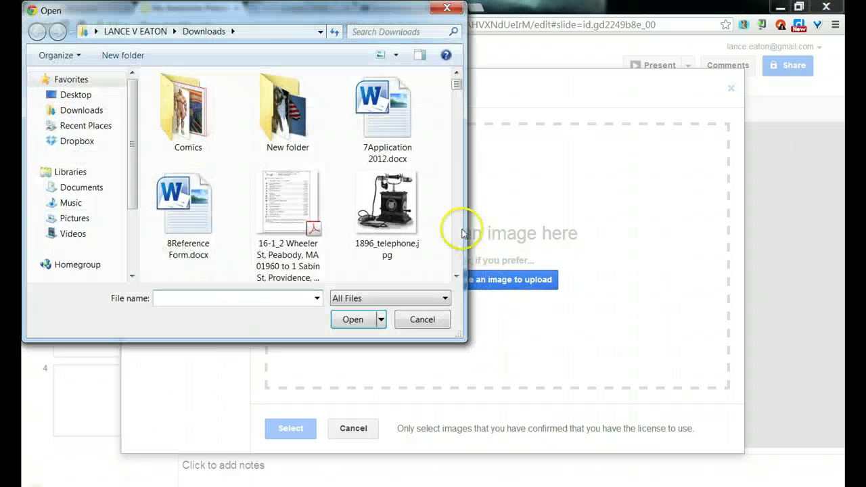
{"action": "double_click", "coordinate": [377, 209]}
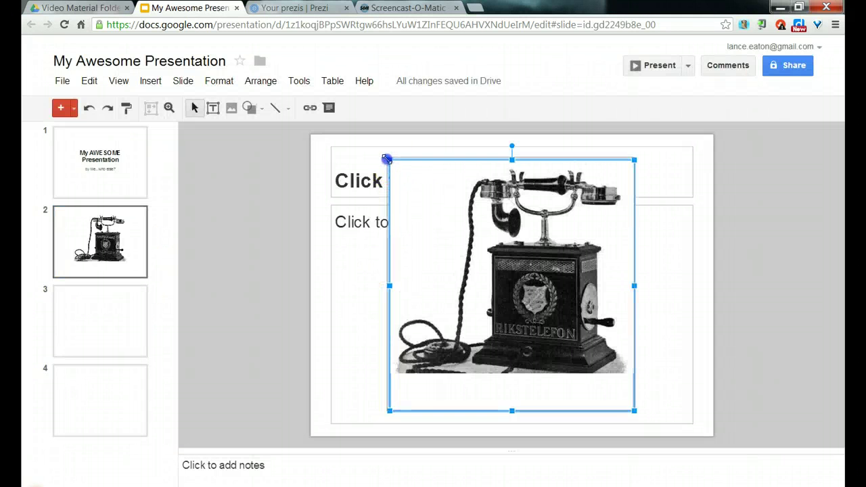
{"action": "left_click_drag", "start_coordinate": [386, 159], "coordinate": [365, 136]}
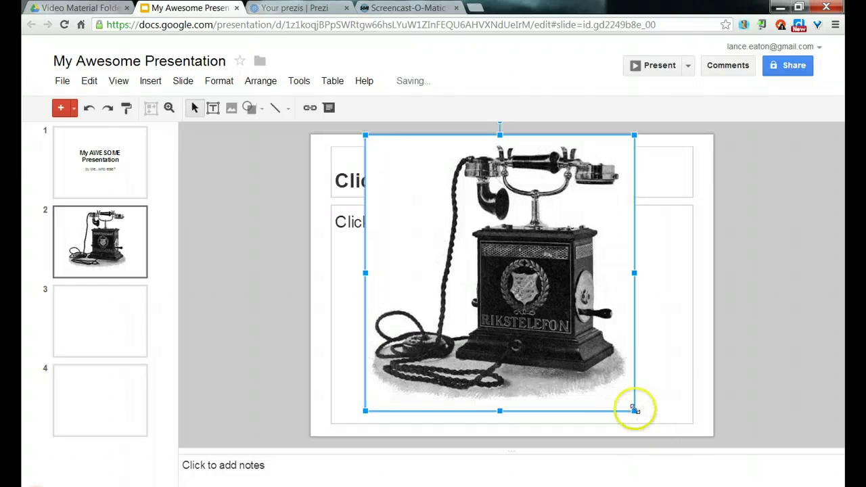
{"action": "left_click_drag", "start_coordinate": [634, 409], "coordinate": [656, 436]}
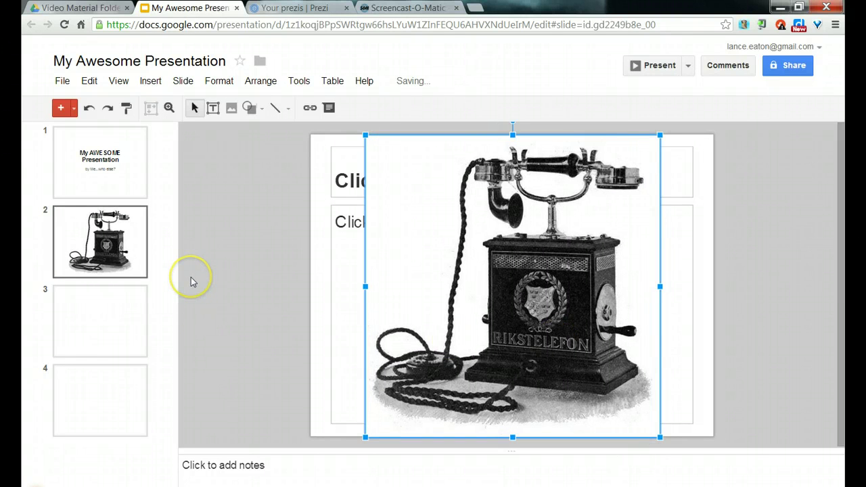
Upload the image Michelangelo_Caravaggio_065.jpg from Downloads onto slide 3.
{"action": "left_click", "coordinate": [93, 308]}
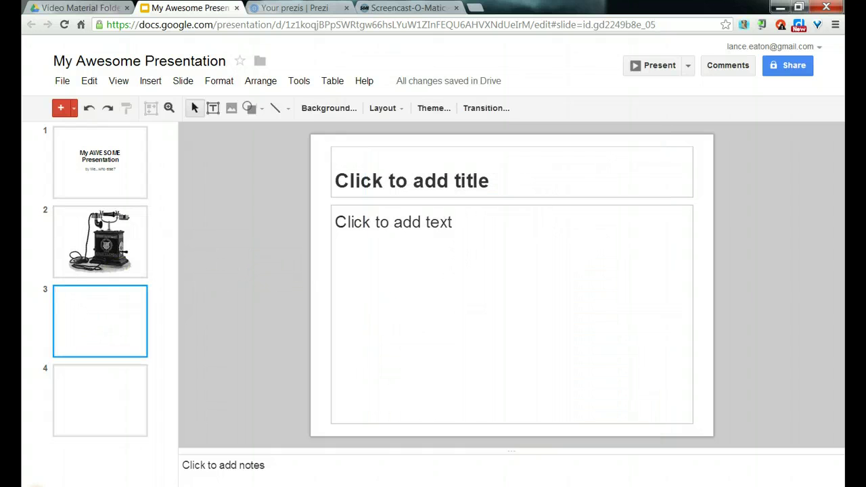
{"action": "left_click", "coordinate": [153, 82]}
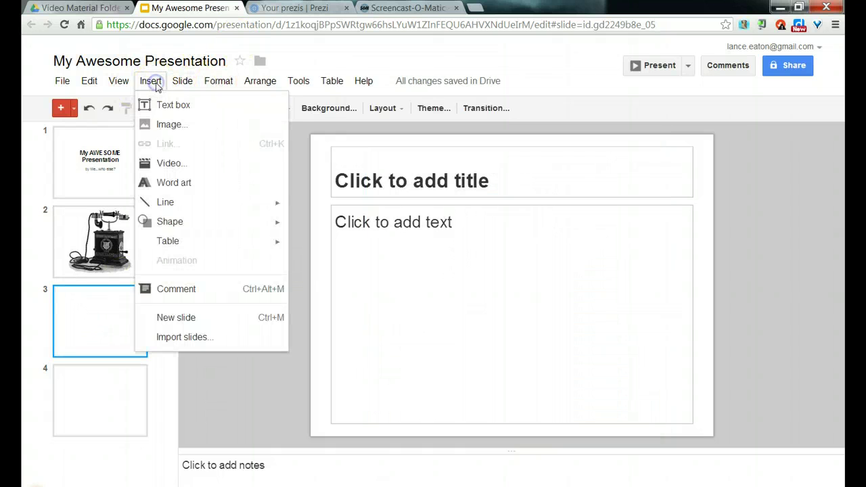
{"action": "left_click", "coordinate": [169, 125]}
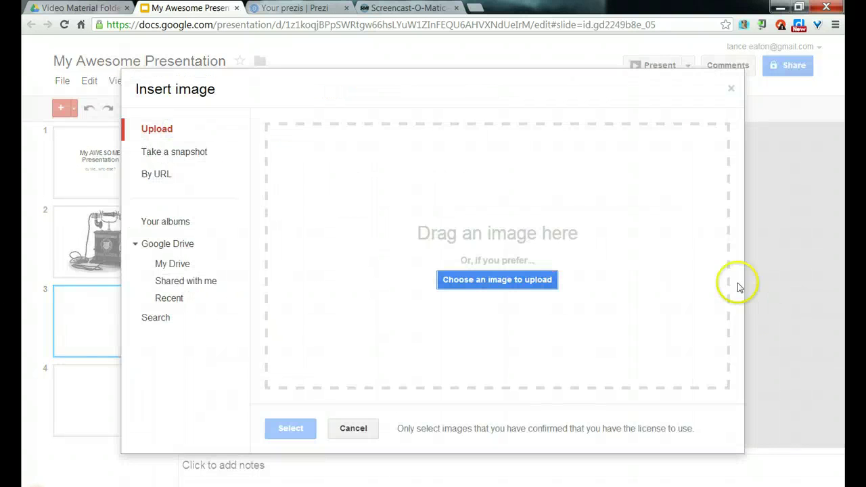
{"action": "left_click", "coordinate": [504, 280]}
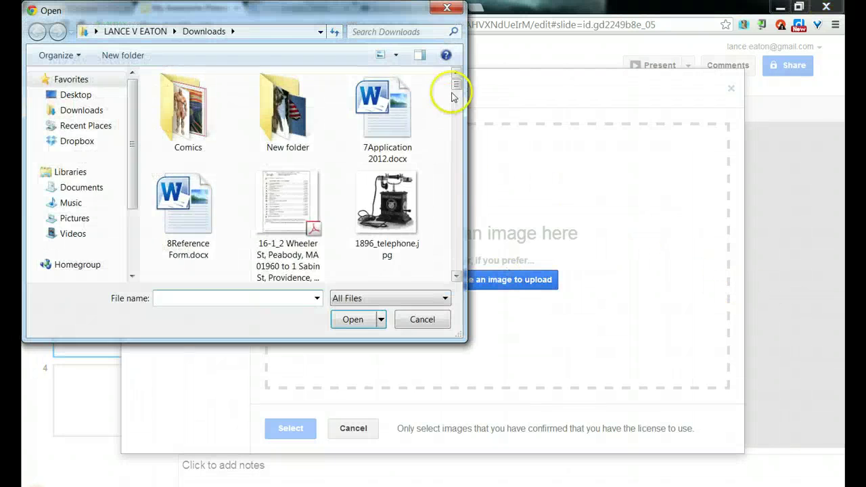
{"action": "left_click_drag", "start_coordinate": [456, 85], "coordinate": [476, 209]}
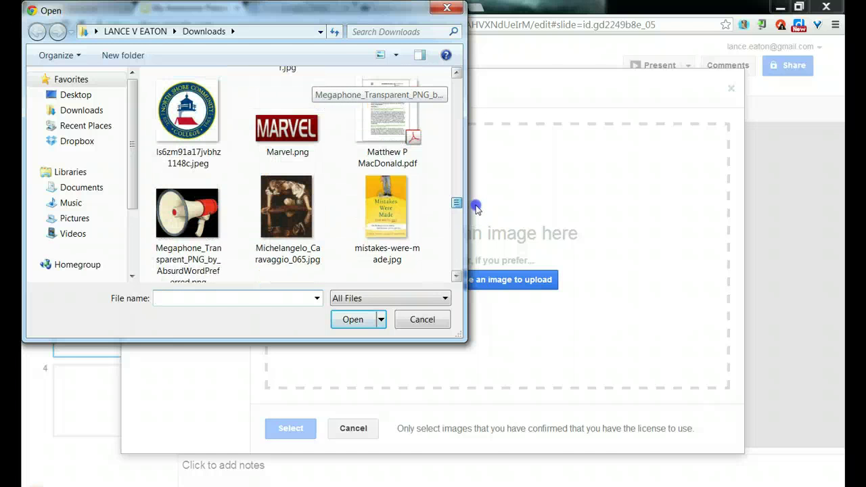
{"action": "double_click", "coordinate": [293, 211]}
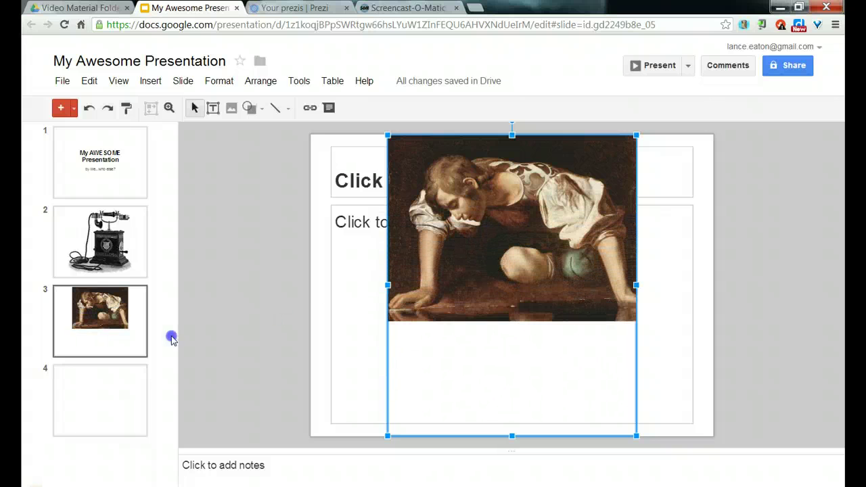
Enter "Works Cited" as the title of slide 4.
{"action": "left_click", "coordinate": [120, 402]}
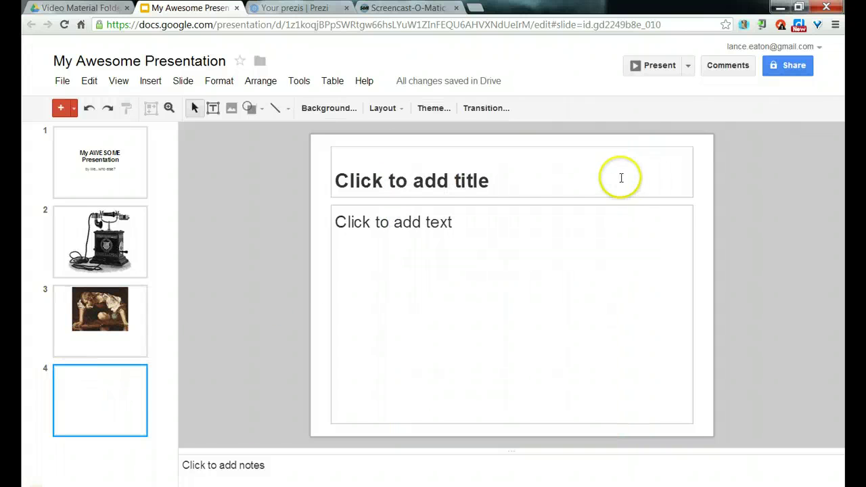
{"action": "left_click", "coordinate": [560, 174]}
{"action": "type", "text": "Work Cited"}
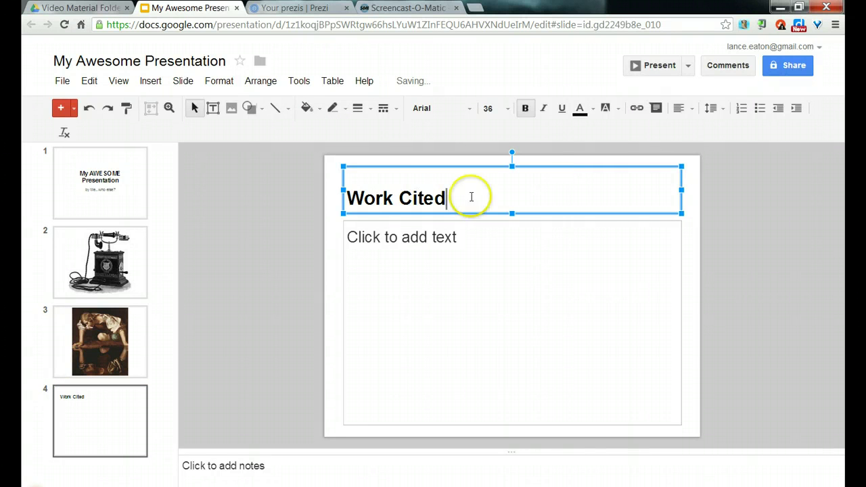
{"action": "left_click", "coordinate": [402, 198]}
{"action": "type", "text": "s"}
Enter "Image sources here" as the body text of the Works Cited slide.
{"action": "left_click", "coordinate": [420, 235]}
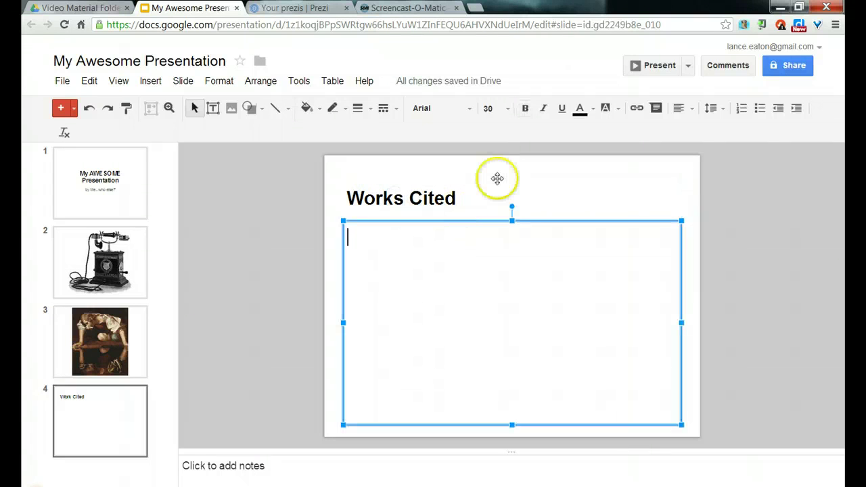
{"action": "type", "text": "Imag"}
{"action": "type", "text": "e soruces"}
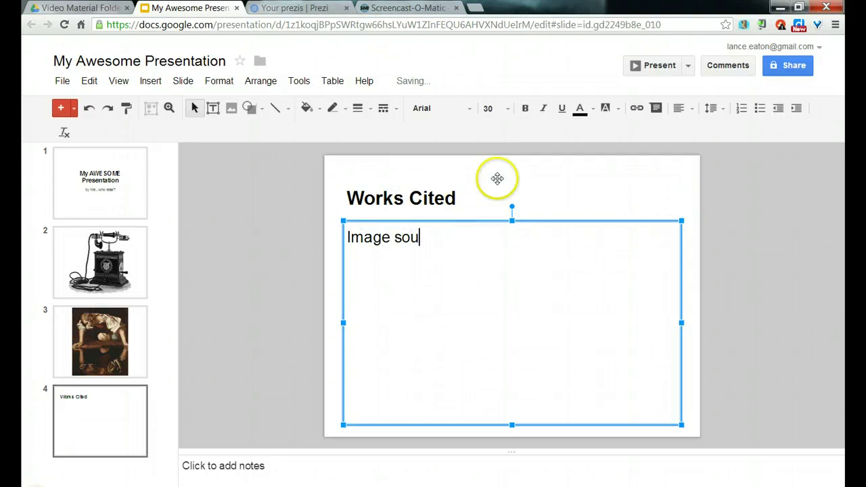
{"action": "type", "text": "ces here"}
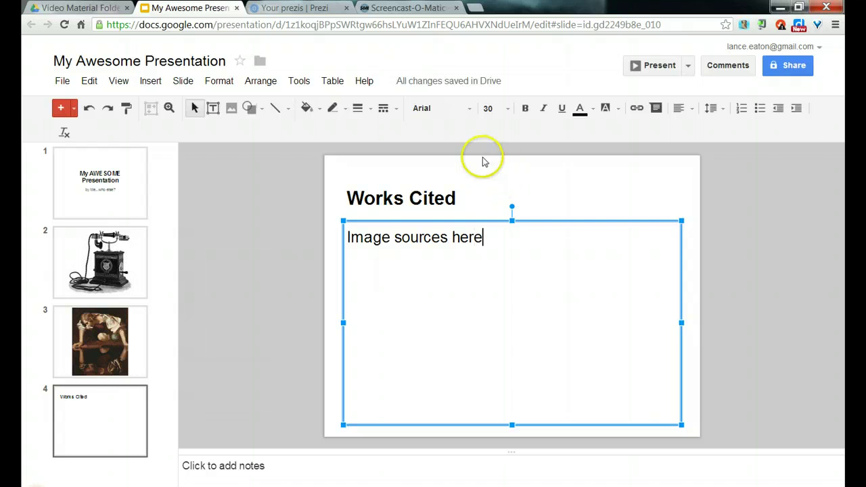
{"action": "left_click", "coordinate": [253, 220]}
Download the finished presentation as a Microsoft PowerPoint (.pptx) file.
{"action": "left_click", "coordinate": [131, 168]}
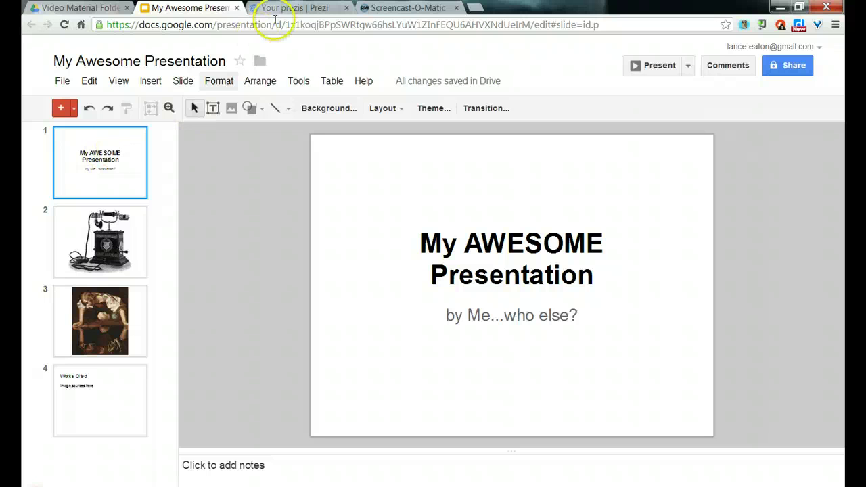
{"action": "left_click", "coordinate": [63, 83]}
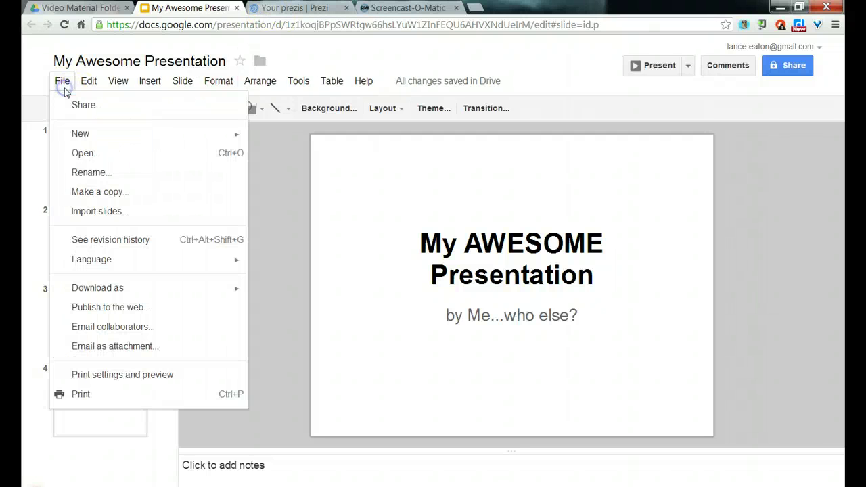
{"action": "mouse_move", "coordinate": [114, 287]}
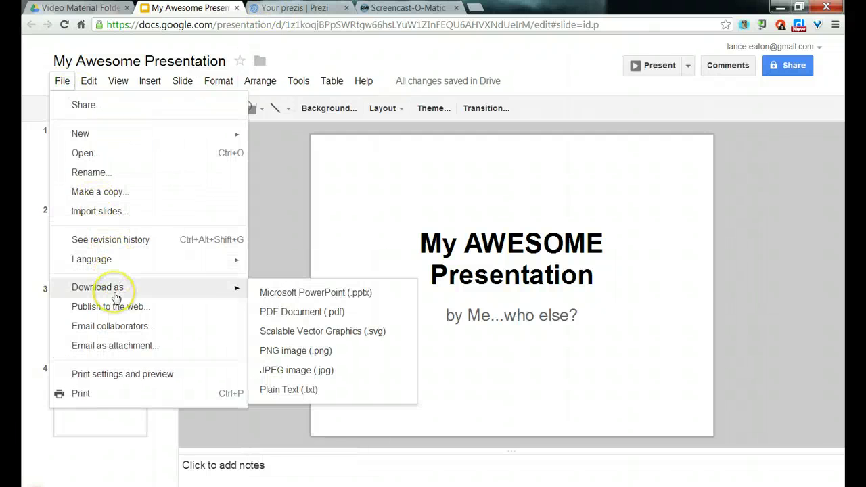
{"action": "left_click", "coordinate": [323, 310]}
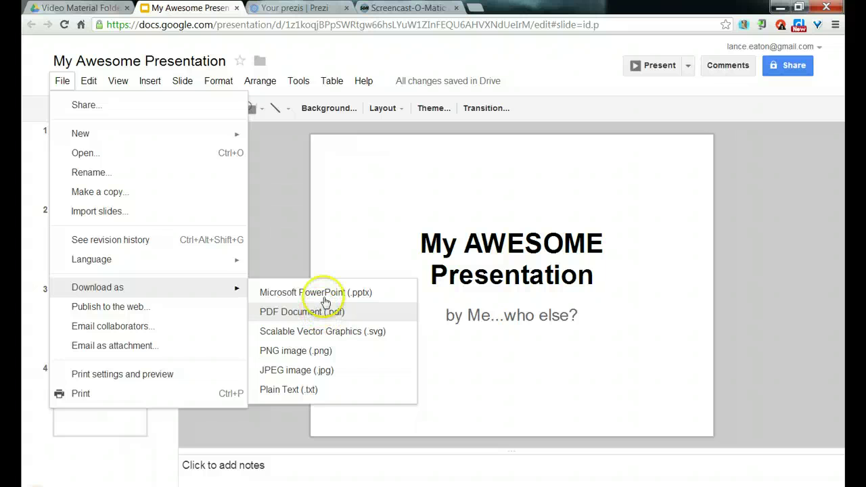
{"action": "left_click", "coordinate": [325, 298]}
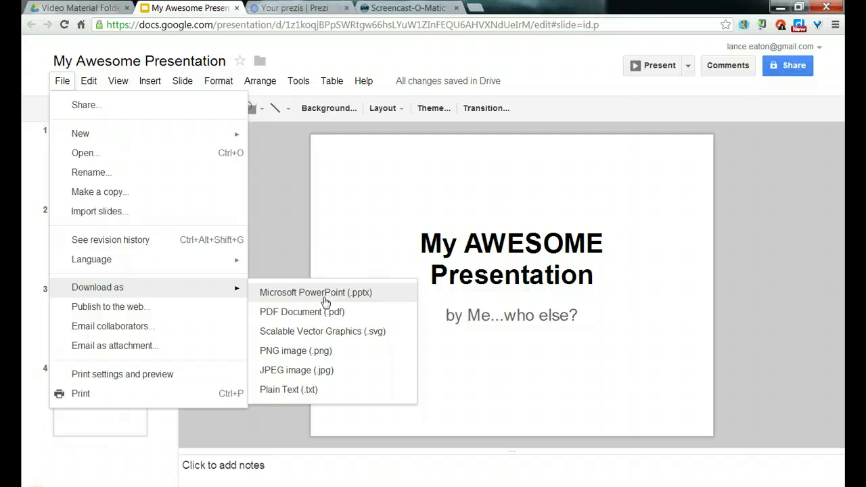
{"action": "left_click", "coordinate": [325, 297]}
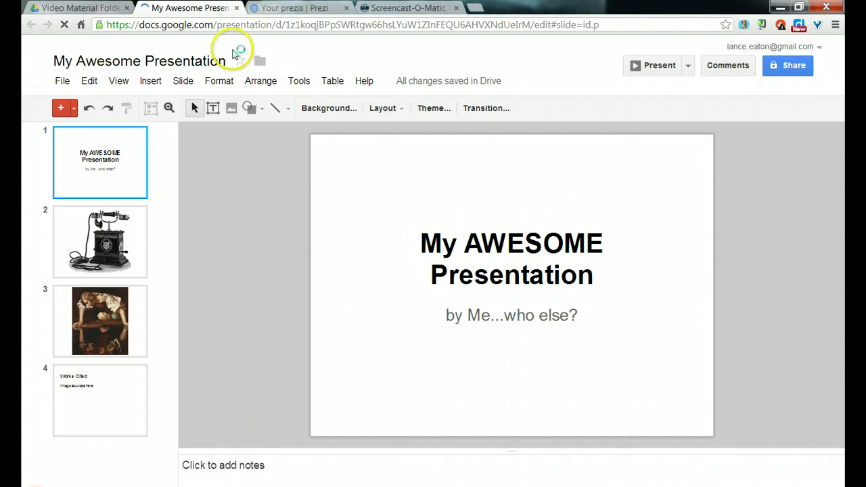
Switch to Prezi and create a new prezi from the Blank template.
{"action": "left_click", "coordinate": [282, 8]}
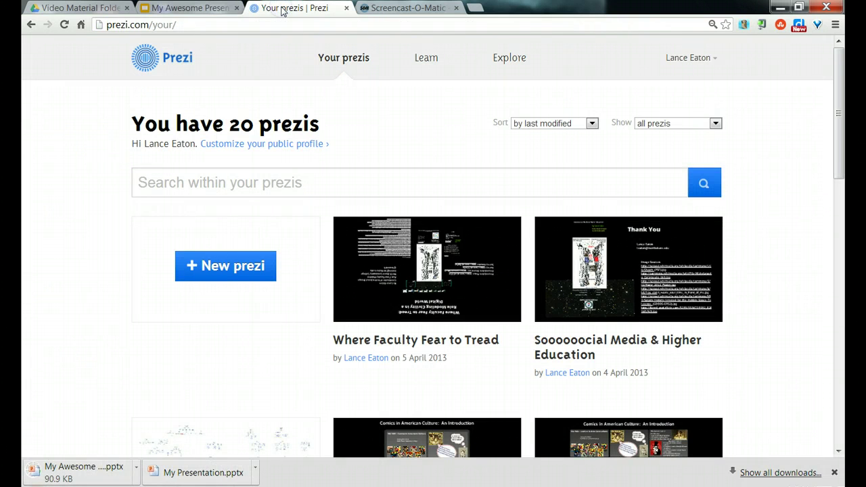
{"action": "left_click", "coordinate": [834, 472]}
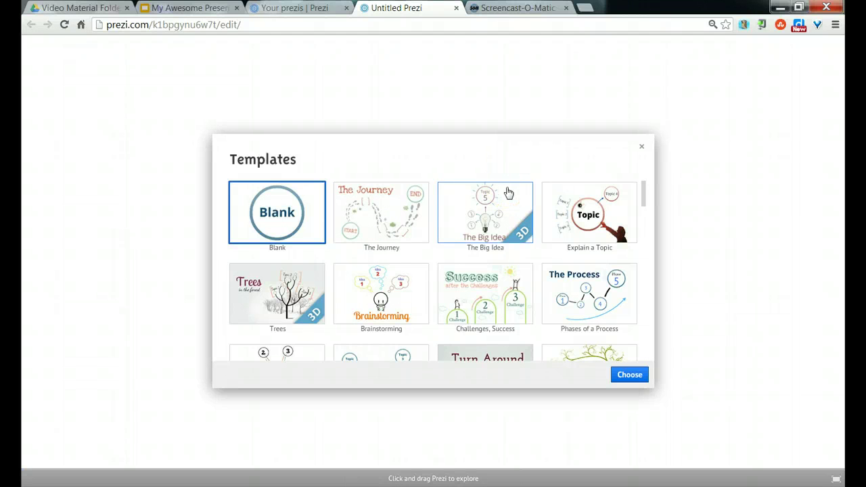
{"action": "scroll", "coordinate": [434, 264], "scroll_direction": "down", "scroll_amount": 2}
{"action": "scroll", "coordinate": [434, 264], "scroll_direction": "down", "scroll_amount": 3}
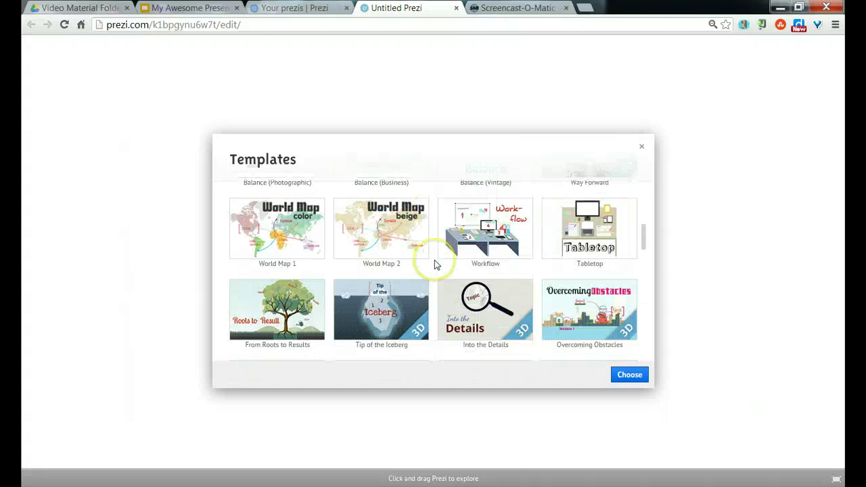
{"action": "scroll", "coordinate": [488, 289], "scroll_direction": "down", "scroll_amount": 5}
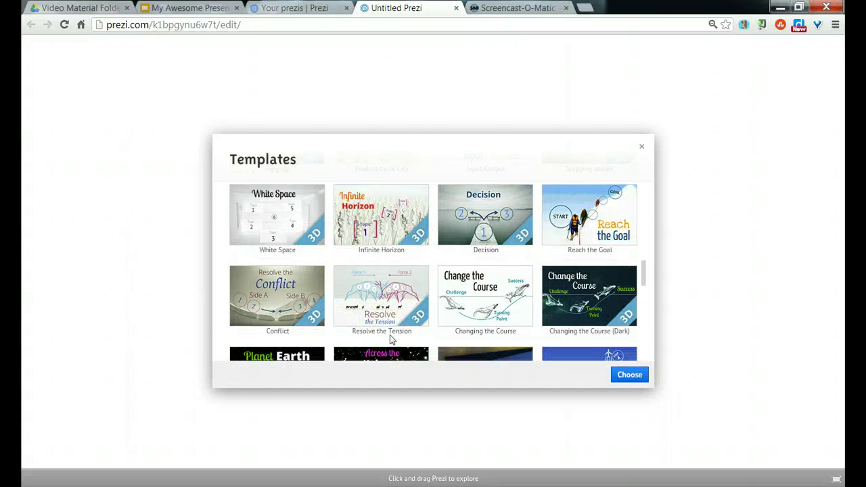
{"action": "scroll", "coordinate": [390, 339], "scroll_direction": "up", "scroll_amount": 10}
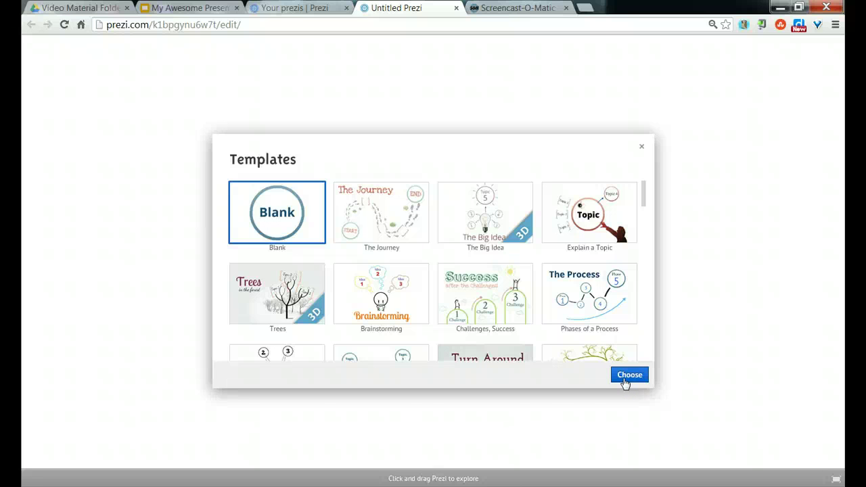
{"action": "left_click", "coordinate": [625, 383]}
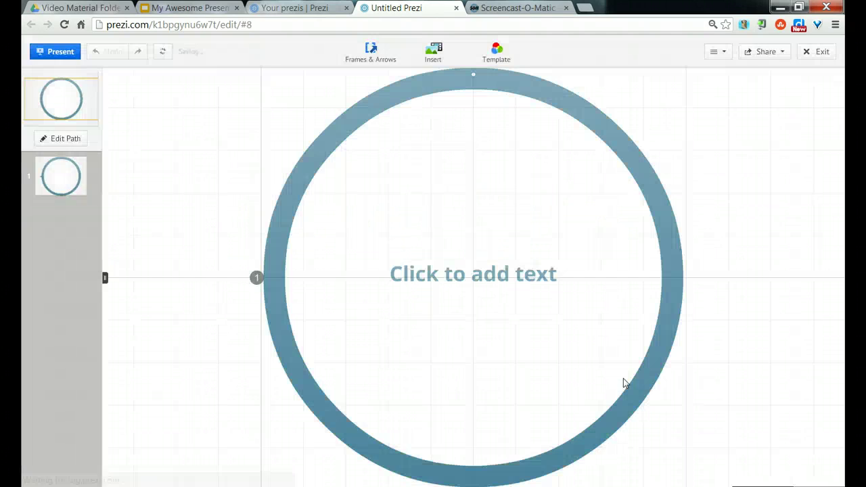
Delete the default circle frame with its placeholder text from the prezi canvas.
{"action": "left_click", "coordinate": [579, 178]}
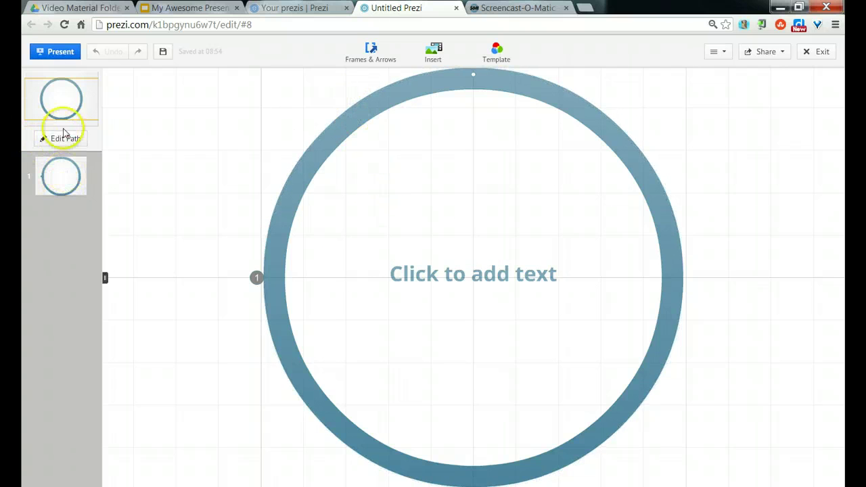
{"action": "left_click", "coordinate": [414, 90]}
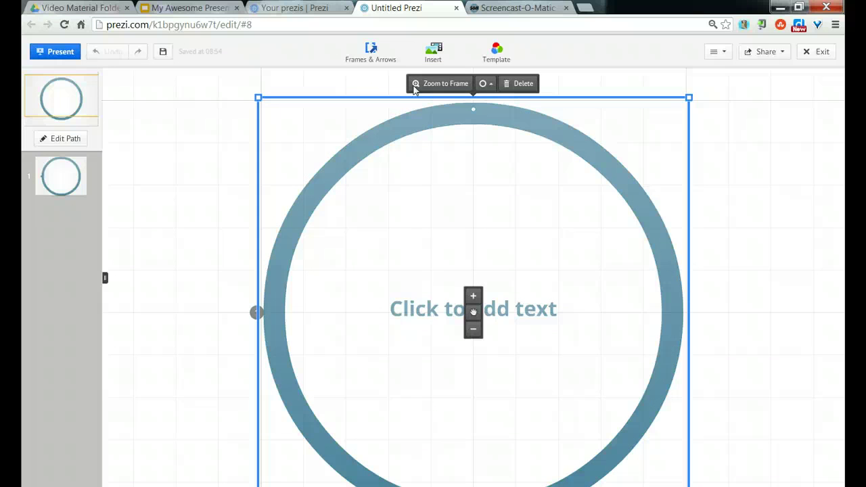
{"action": "key", "text": "Delete"}
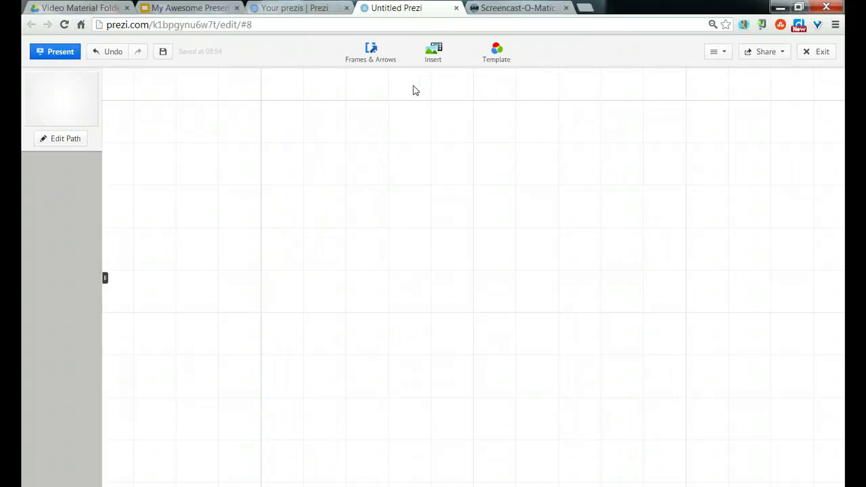
Import the PowerPoint file My Awesome Presentation.pptx from Downloads into the prezi.
{"action": "left_click", "coordinate": [451, 58]}
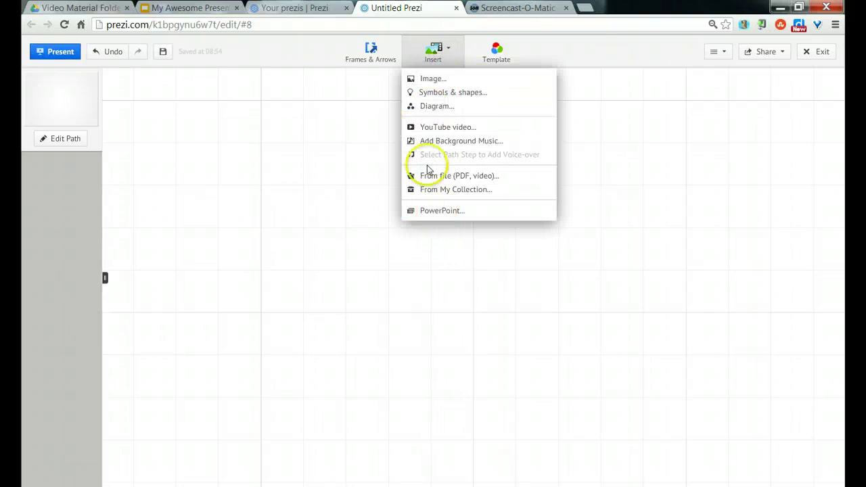
{"action": "left_click", "coordinate": [434, 212]}
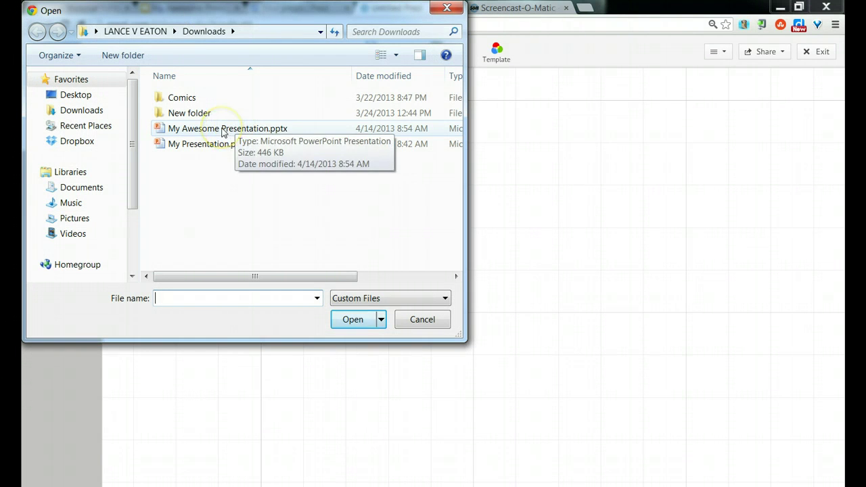
{"action": "left_click", "coordinate": [224, 129]}
{"action": "left_click", "coordinate": [354, 320]}
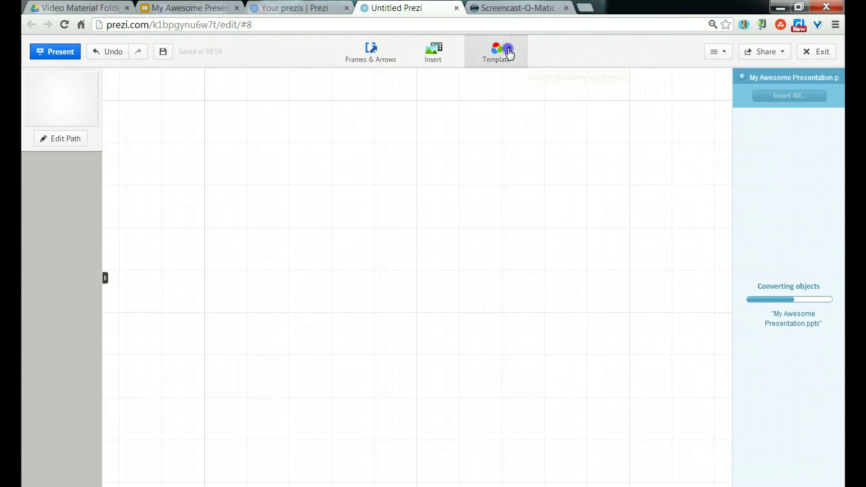
Apply the Manifesto theme to the prezi.
{"action": "left_click", "coordinate": [510, 54]}
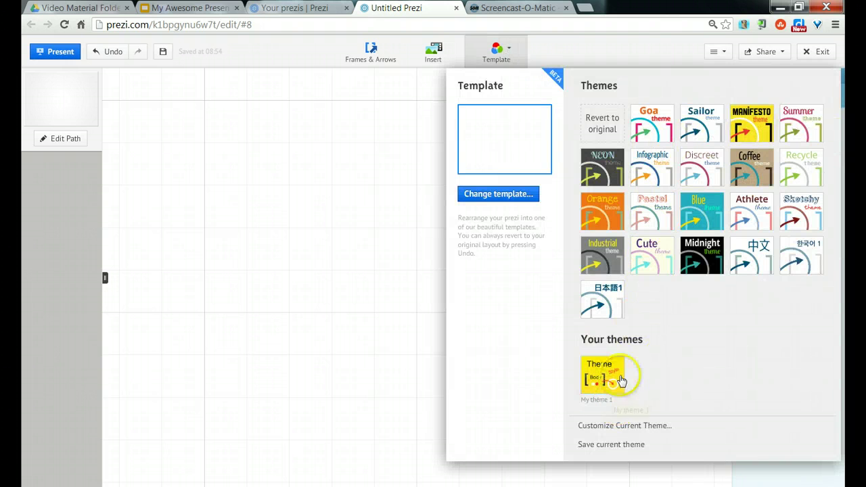
{"action": "left_click", "coordinate": [762, 116]}
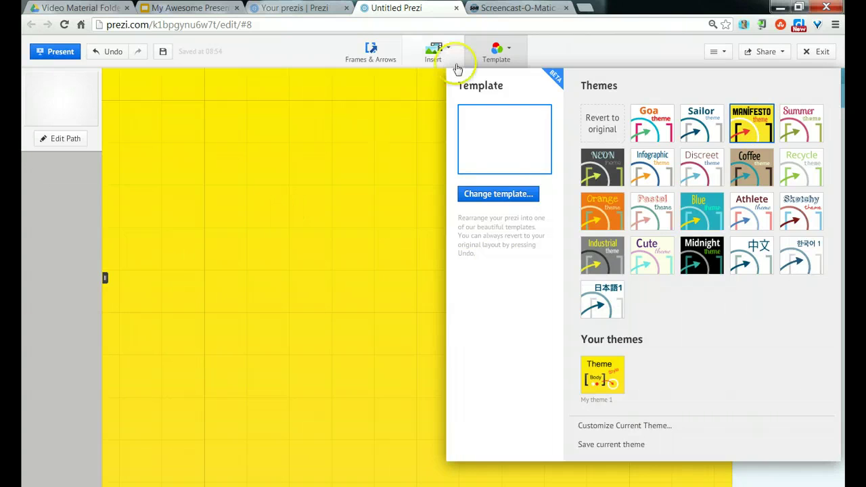
{"action": "left_click", "coordinate": [498, 52]}
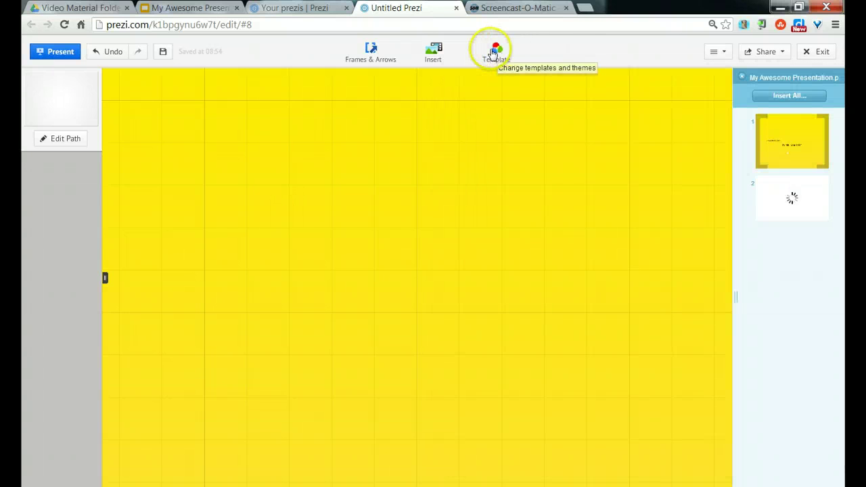
{"action": "left_click", "coordinate": [434, 58]}
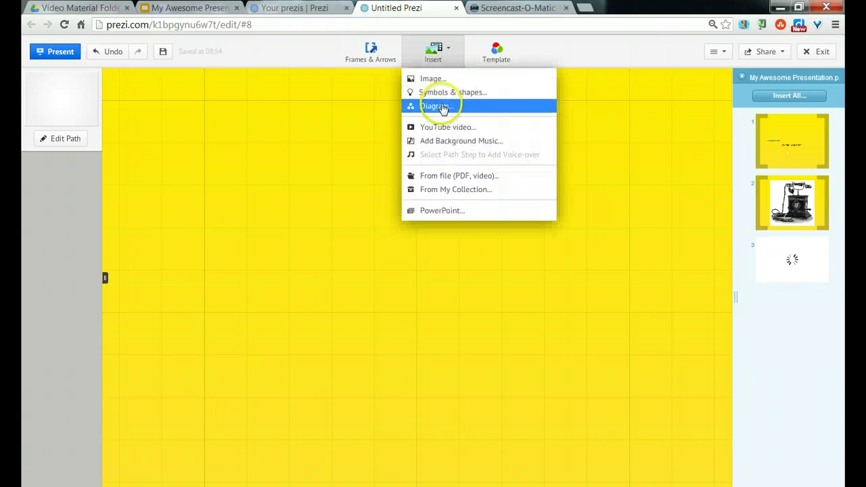
{"action": "left_click", "coordinate": [457, 142]}
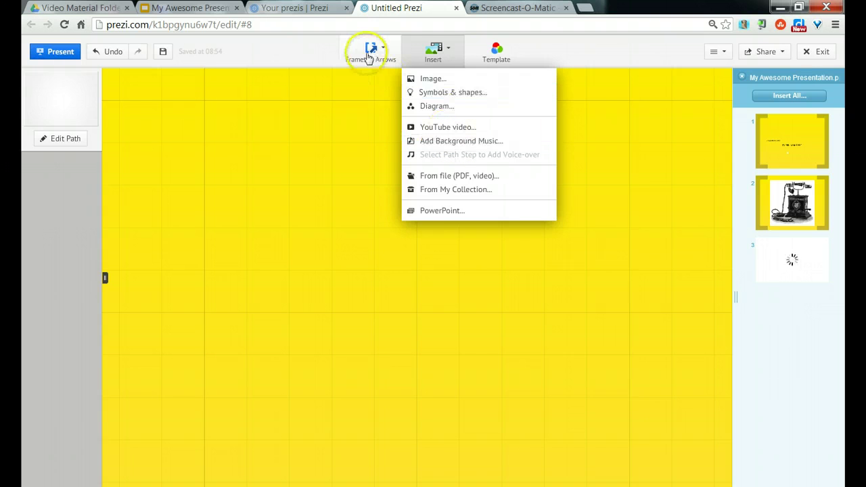
{"action": "left_click", "coordinate": [381, 52]}
{"action": "left_click", "coordinate": [380, 112]}
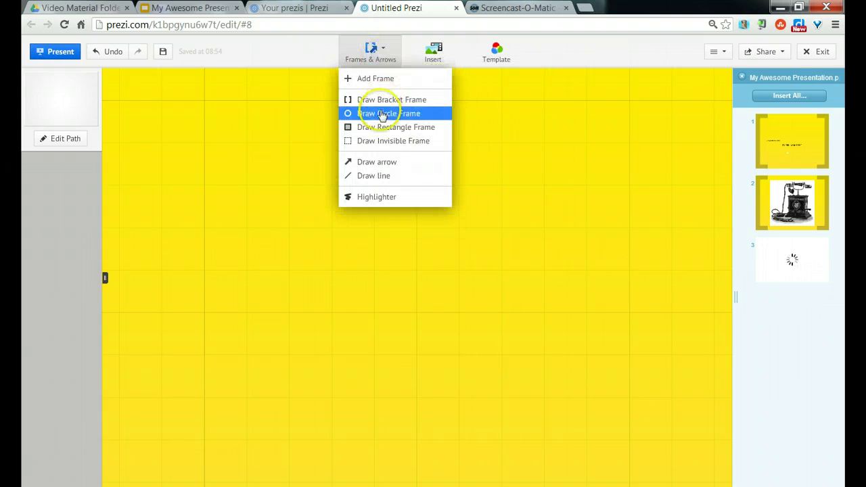
{"action": "left_click", "coordinate": [361, 119]}
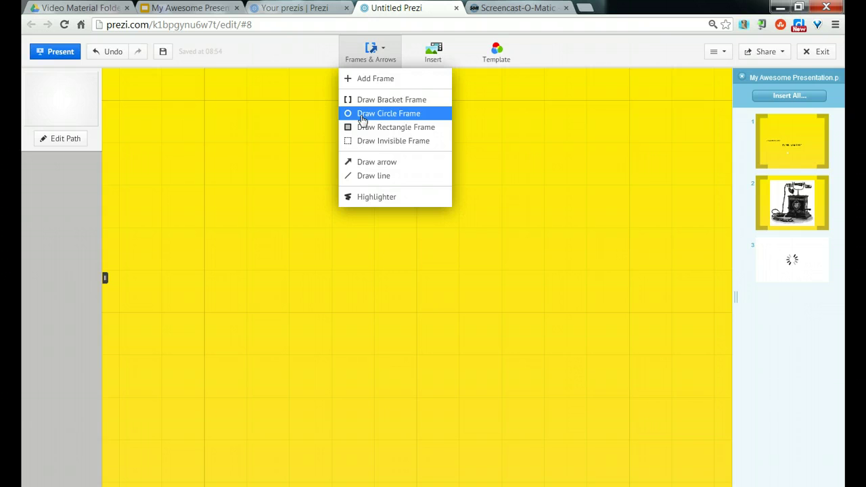
{"action": "left_click", "coordinate": [370, 164]}
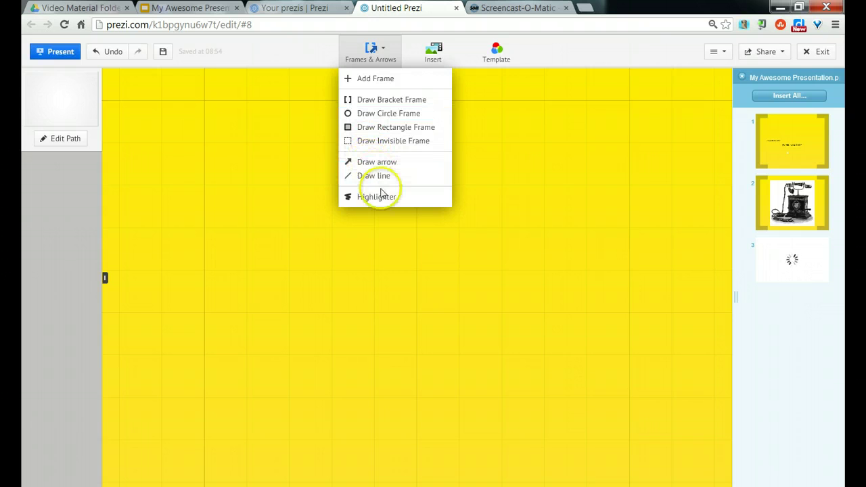
{"action": "left_click", "coordinate": [289, 181]}
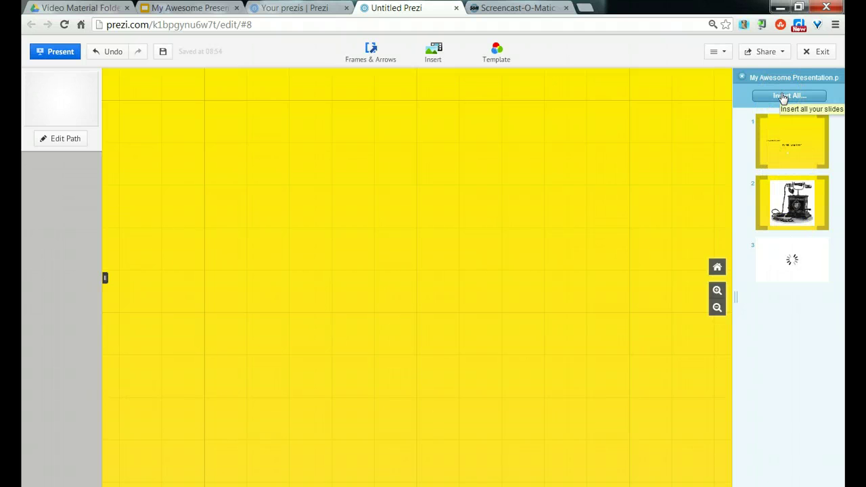
{"action": "left_click", "coordinate": [789, 150]}
{"action": "left_click_drag", "start_coordinate": [789, 150], "coordinate": [364, 180]}
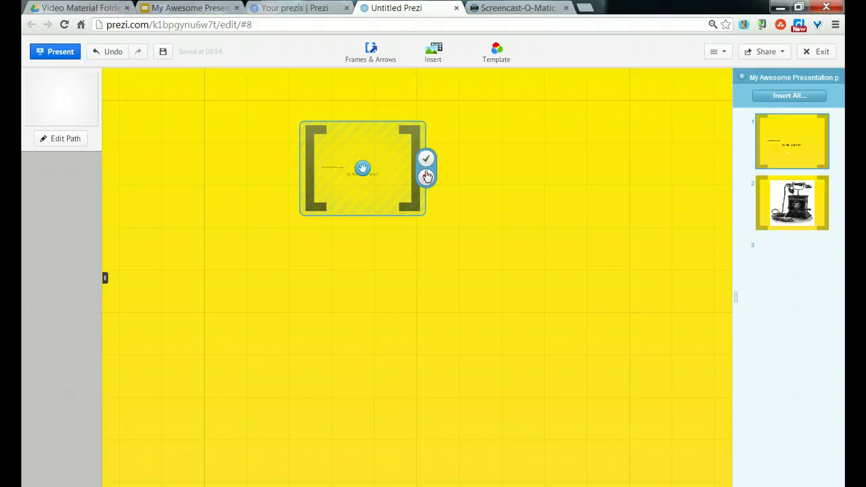
{"action": "left_click", "coordinate": [426, 177]}
{"action": "left_click", "coordinate": [426, 178]}
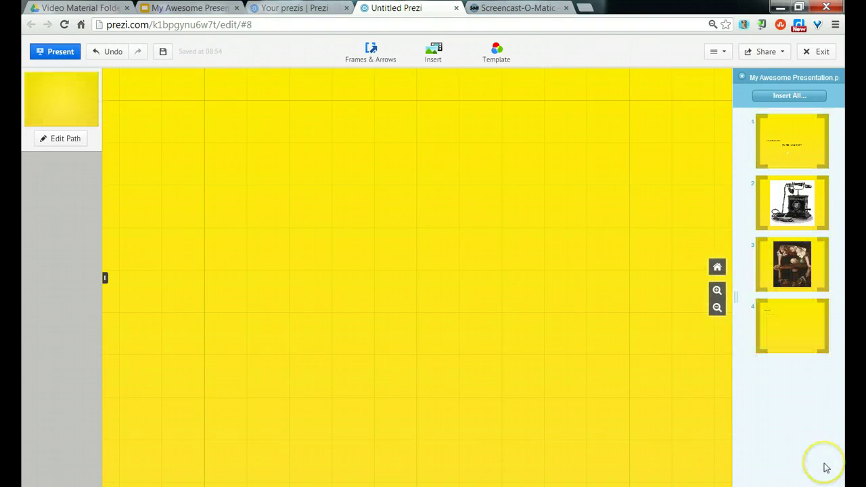
Insert all the imported slides onto the canvas in the zigzag layout, with a path between them, and accept the placement.
{"action": "left_click", "coordinate": [789, 96]}
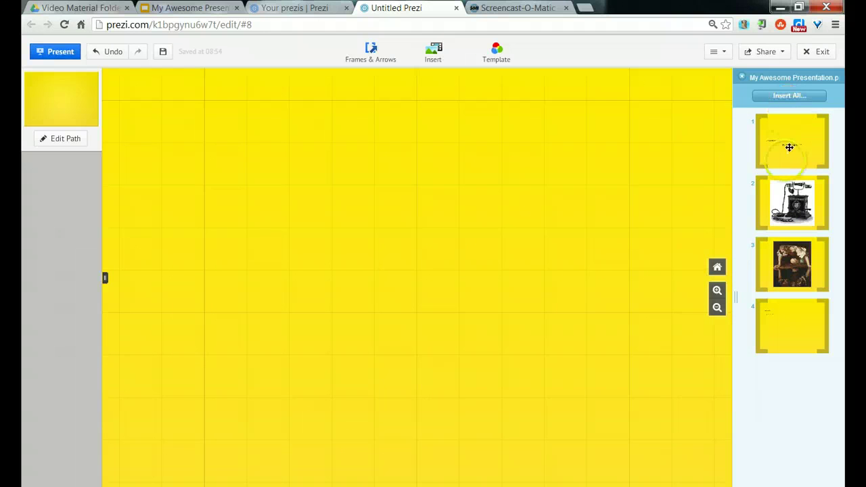
{"action": "left_click", "coordinate": [793, 96]}
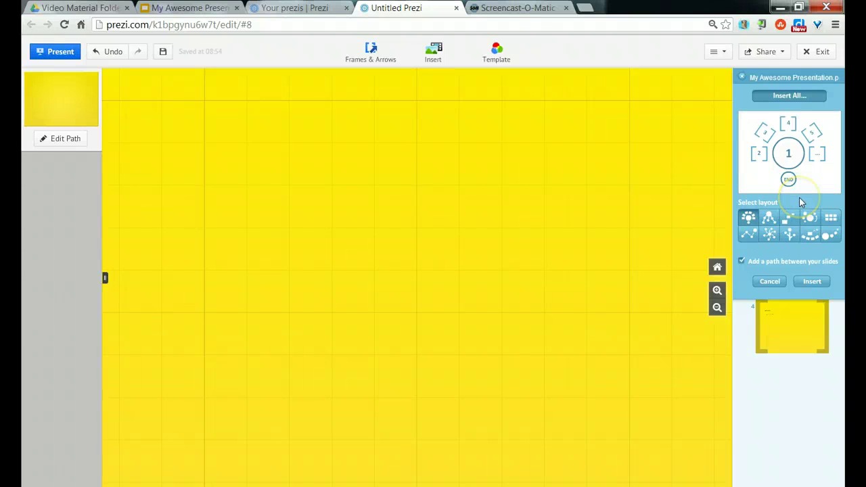
{"action": "left_click", "coordinate": [748, 234]}
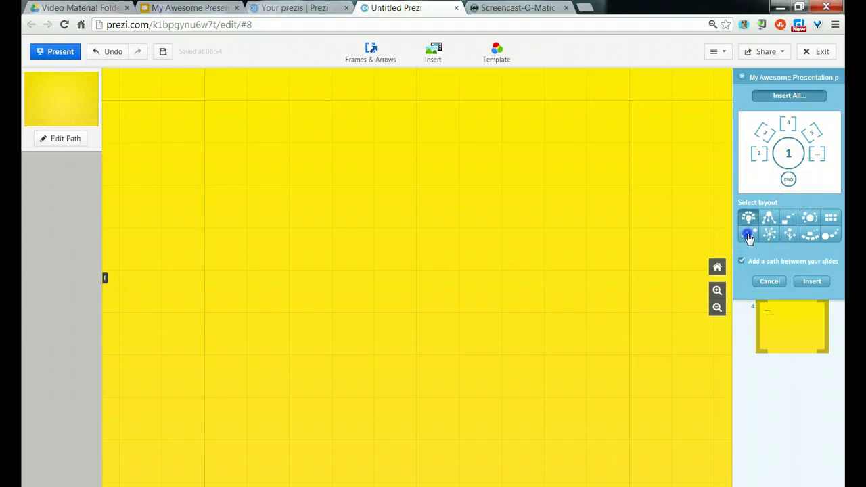
{"action": "left_click", "coordinate": [812, 281]}
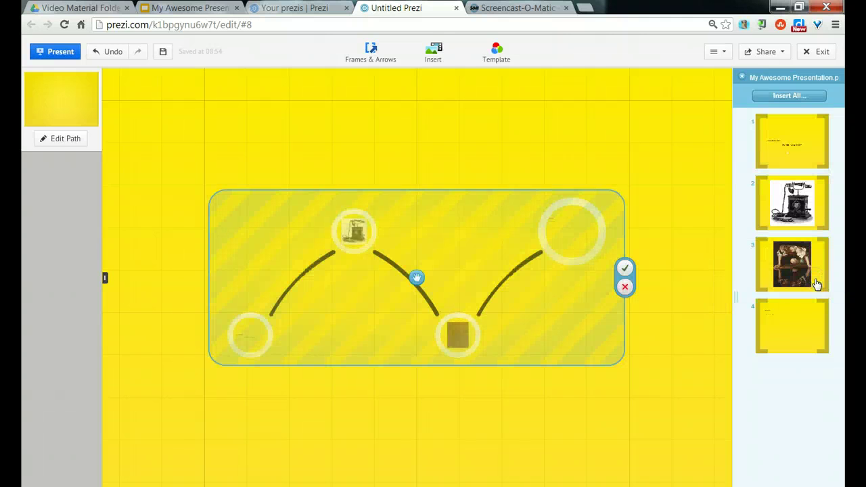
{"action": "left_click", "coordinate": [625, 269]}
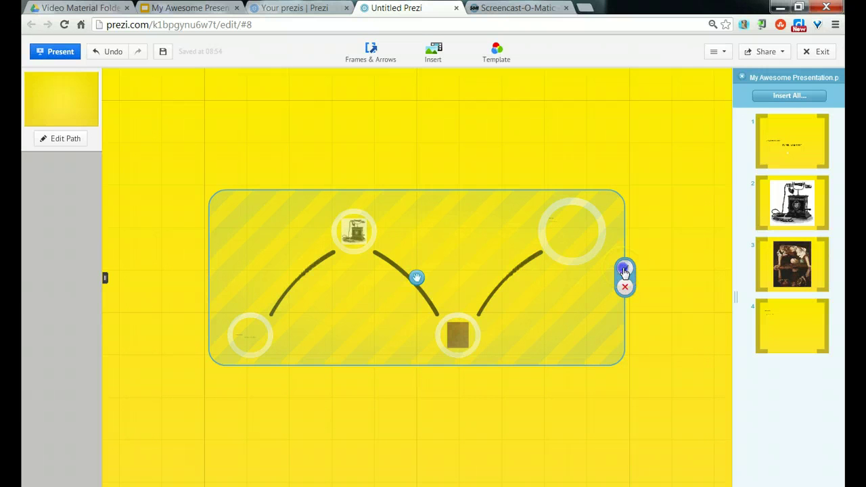
{"action": "left_click", "coordinate": [394, 377]}
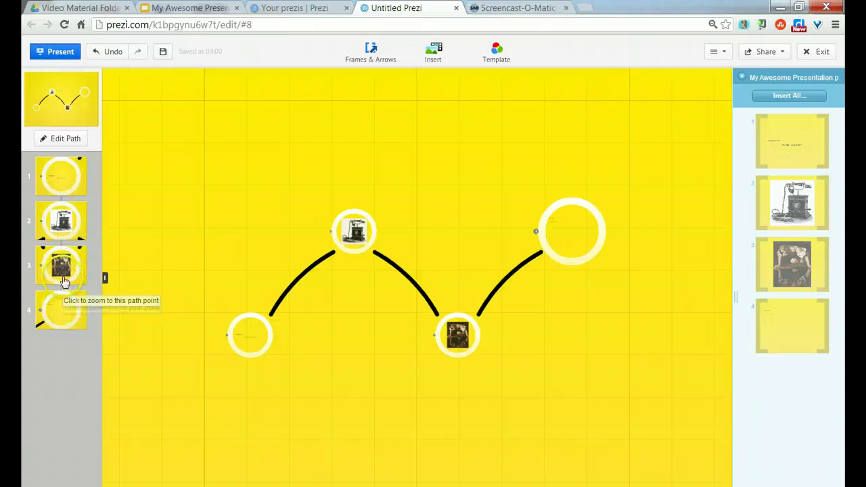
Enlarge the title text My AWESOME Presentation in the first circle frame and move it to the frame's upper centre.
{"action": "left_click", "coordinate": [64, 189]}
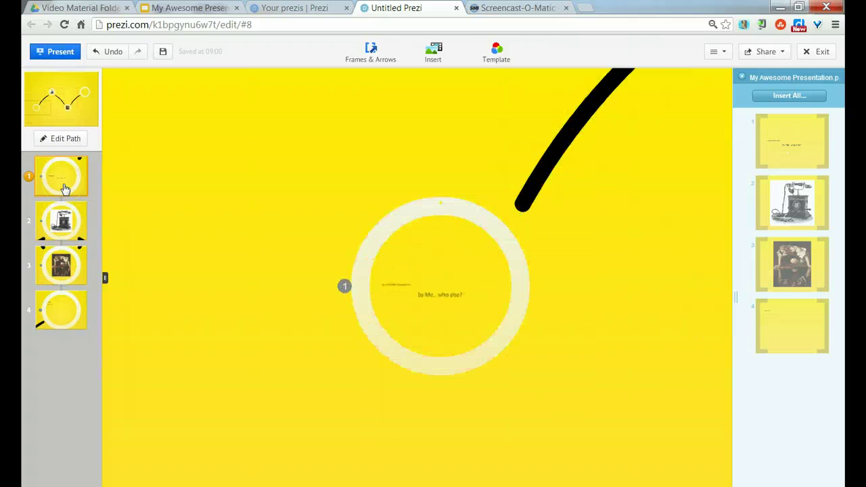
{"action": "left_click", "coordinate": [379, 273]}
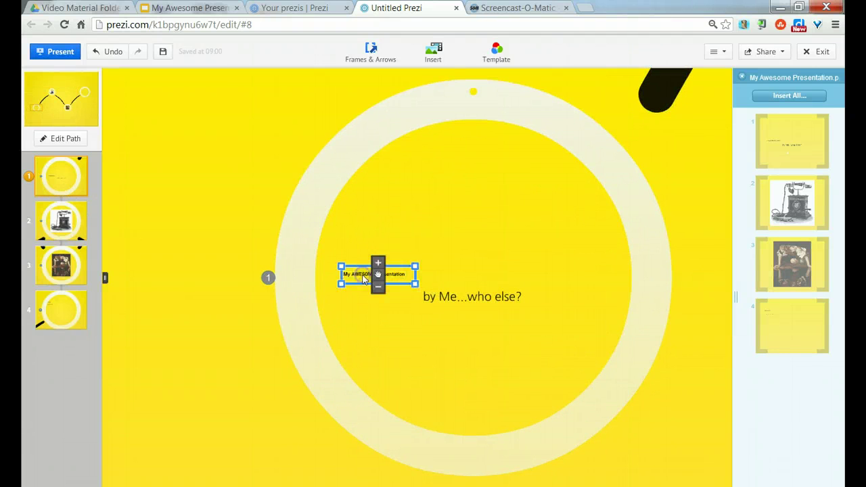
{"action": "left_click", "coordinate": [378, 264]}
{"action": "left_click", "coordinate": [379, 266]}
{"action": "left_click", "coordinate": [378, 264]}
{"action": "left_click_drag", "start_coordinate": [379, 269], "coordinate": [477, 235]}
Enlarge the byline "by Me...who else?" in the first frame and centre it beneath the title.
{"action": "left_click", "coordinate": [473, 254]}
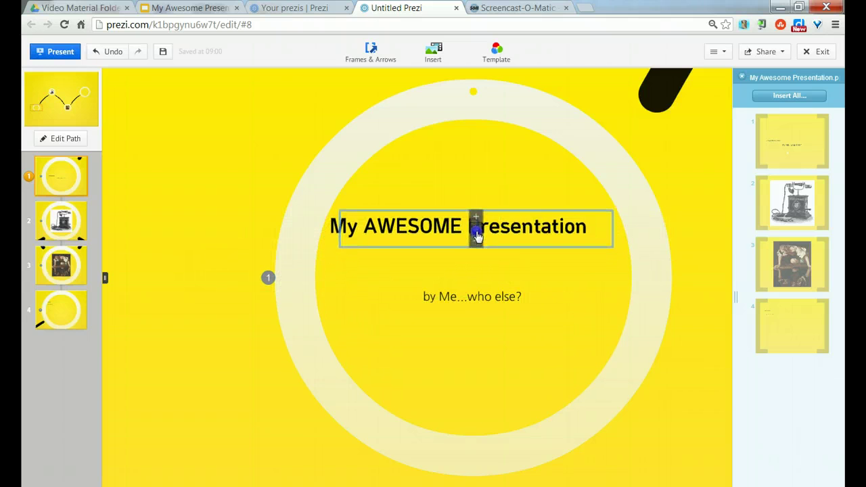
{"action": "left_click_drag", "start_coordinate": [479, 292], "coordinate": [458, 291]}
{"action": "left_click", "coordinate": [473, 287]}
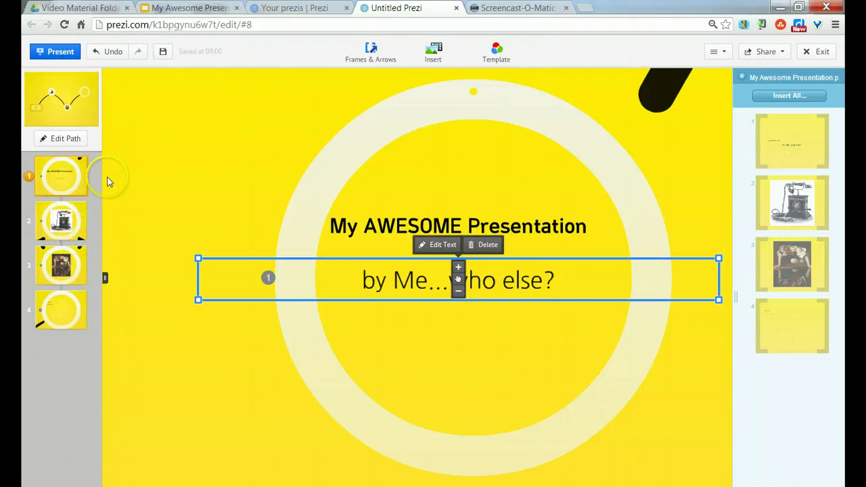
Enlarge the Works Cited heading in the fourth circle frame and move it to the frame's upper centre.
{"action": "left_click", "coordinate": [64, 223]}
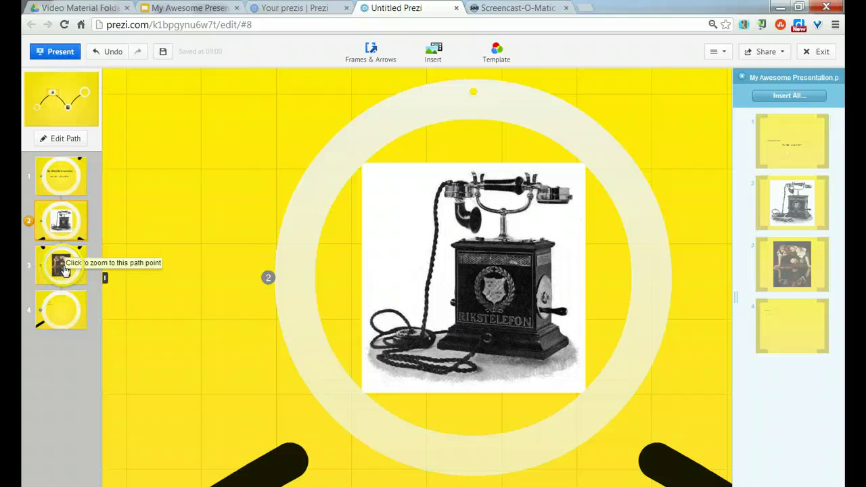
{"action": "left_click", "coordinate": [64, 270]}
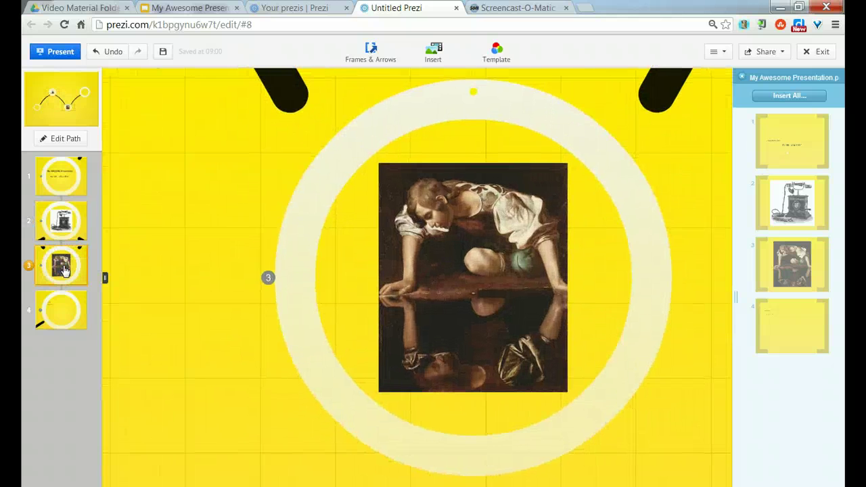
{"action": "left_click", "coordinate": [58, 310]}
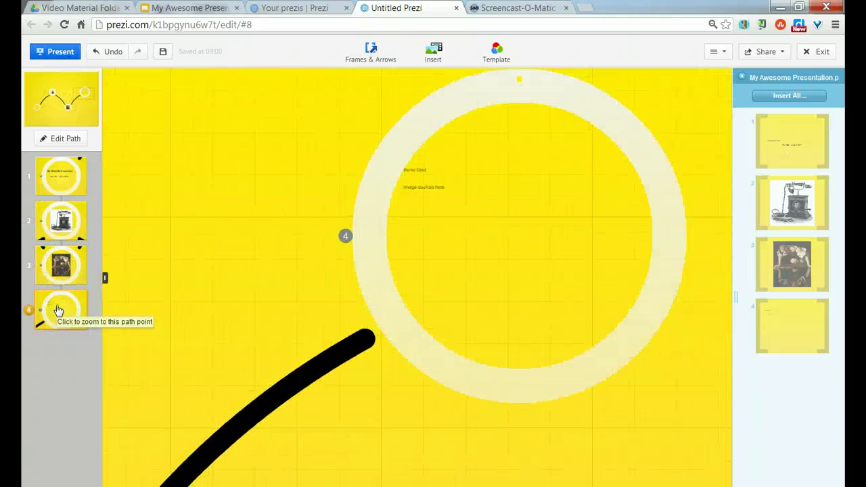
{"action": "left_click", "coordinate": [351, 197]}
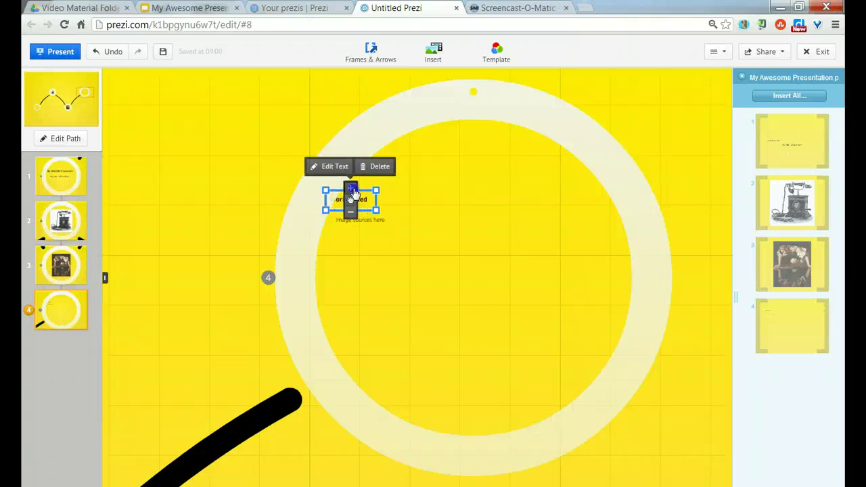
{"action": "left_click", "coordinate": [350, 191]}
{"action": "left_click_drag", "start_coordinate": [350, 198], "coordinate": [476, 197]}
Enlarge the text "Image sources here" in the fourth frame and centre it beneath the Works Cited heading.
{"action": "left_click", "coordinate": [362, 220]}
{"action": "left_click", "coordinate": [359, 205]}
{"action": "left_click", "coordinate": [359, 207]}
{"action": "left_click_drag", "start_coordinate": [360, 225], "coordinate": [472, 230]}
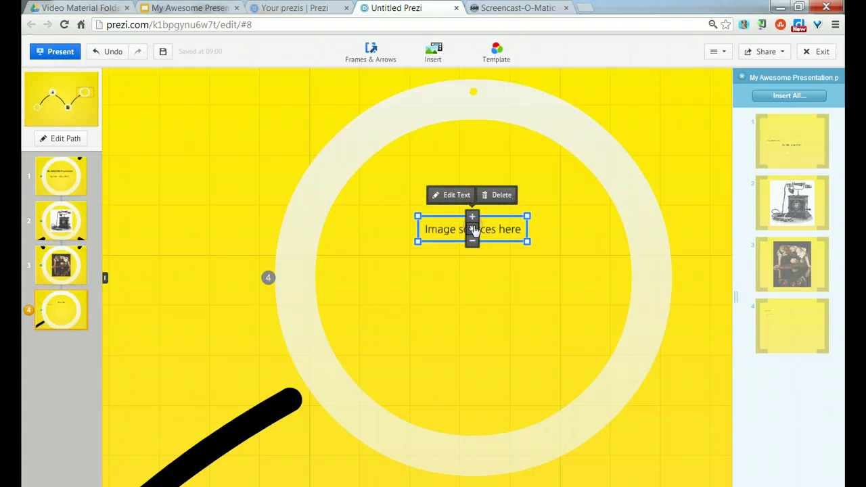
{"action": "left_click", "coordinate": [229, 167]}
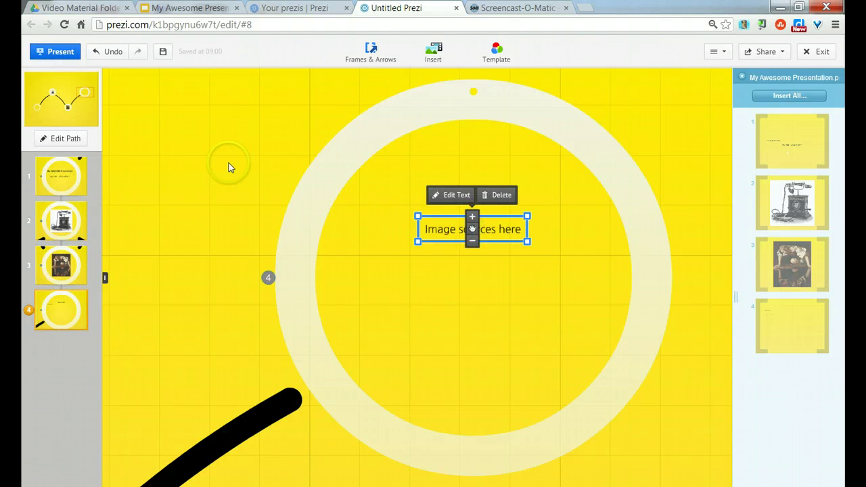
Review the first two path points, view the Screencast-O-Matic website, and return to the prezi.
{"action": "left_click", "coordinate": [61, 176]}
{"action": "left_click", "coordinate": [54, 220]}
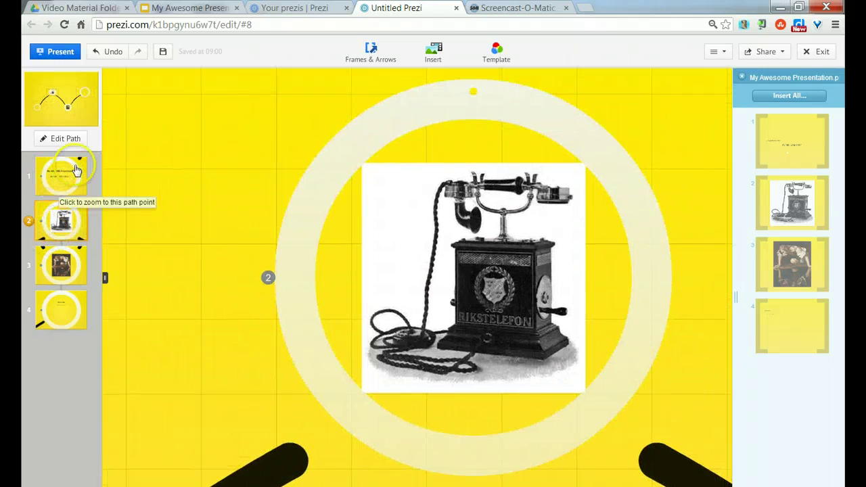
{"action": "left_click", "coordinate": [515, 8]}
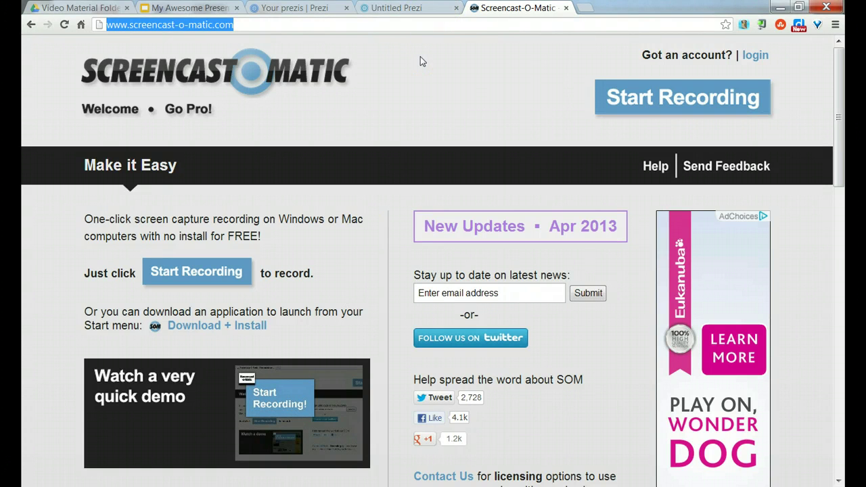
{"action": "left_click", "coordinate": [399, 8]}
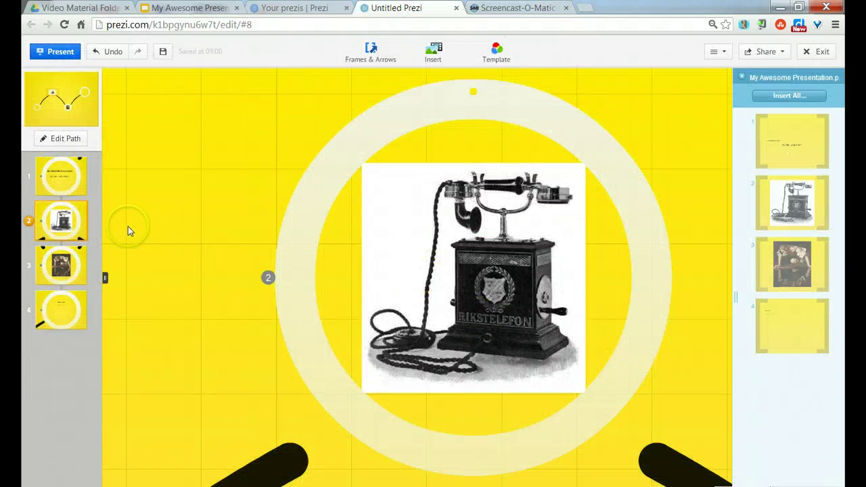
Start presenting the prezi from the second path point with the telephone image.
{"action": "left_click", "coordinate": [61, 46]}
{"action": "left_click", "coordinate": [56, 52]}
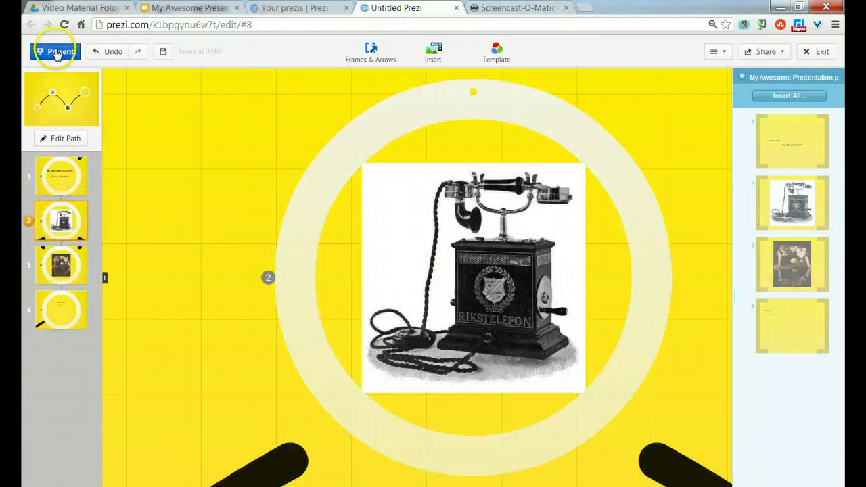